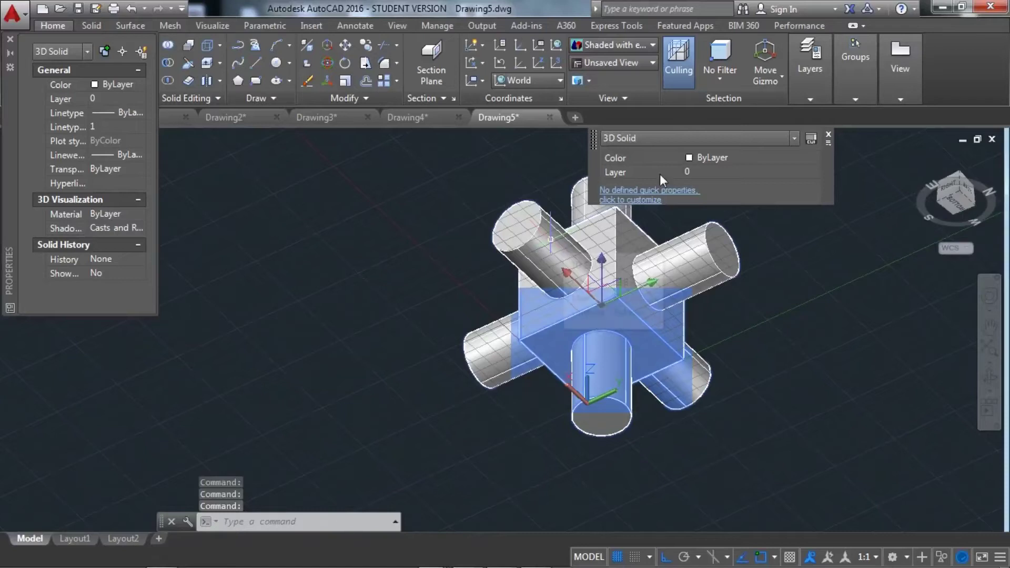
Colour the pegged cube solid red, then start the Drawing Units command (UN) in Drawing5
left_click(715, 155)
left_click(715, 155)
left_click(699, 197)
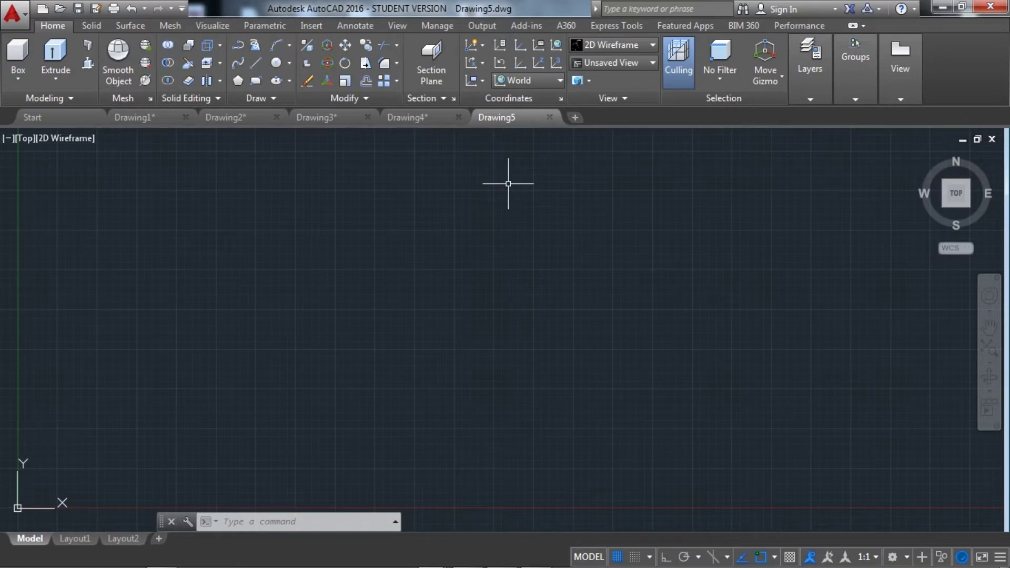
type("UN")
key("Return")
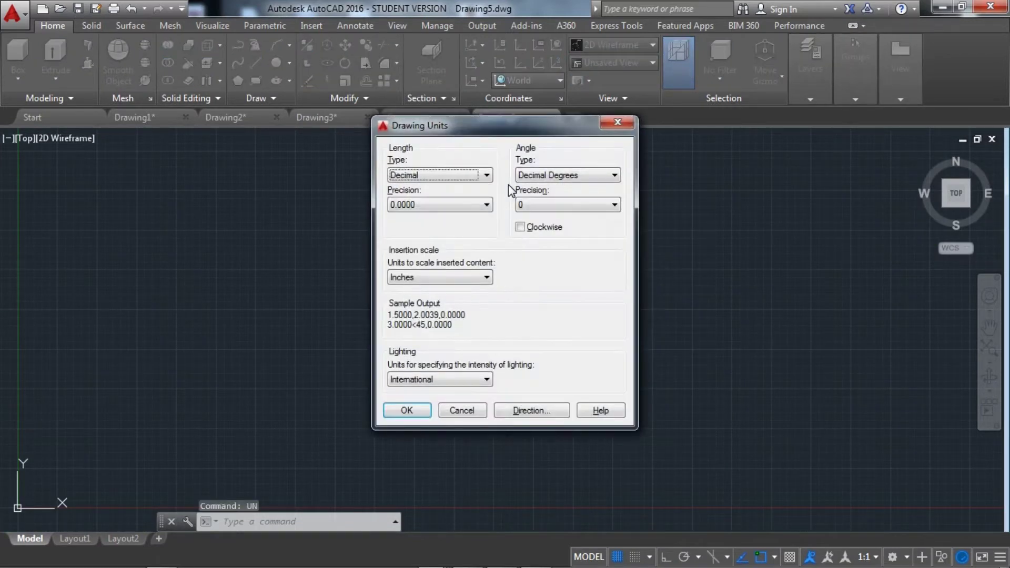
Set Drawing5's length units to Engineering with 0'-0" precision and confirm
left_click(468, 175)
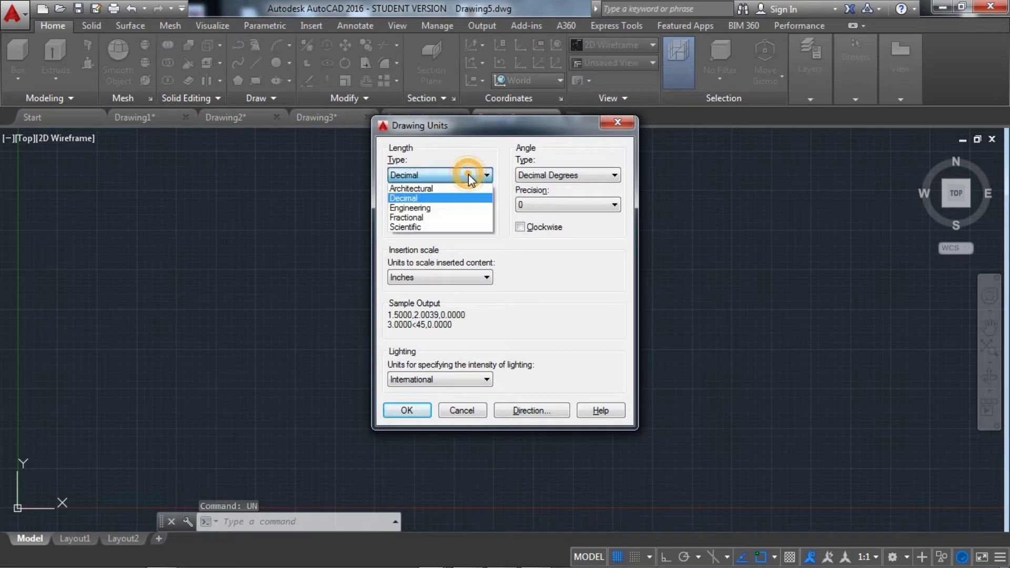
left_click(440, 207)
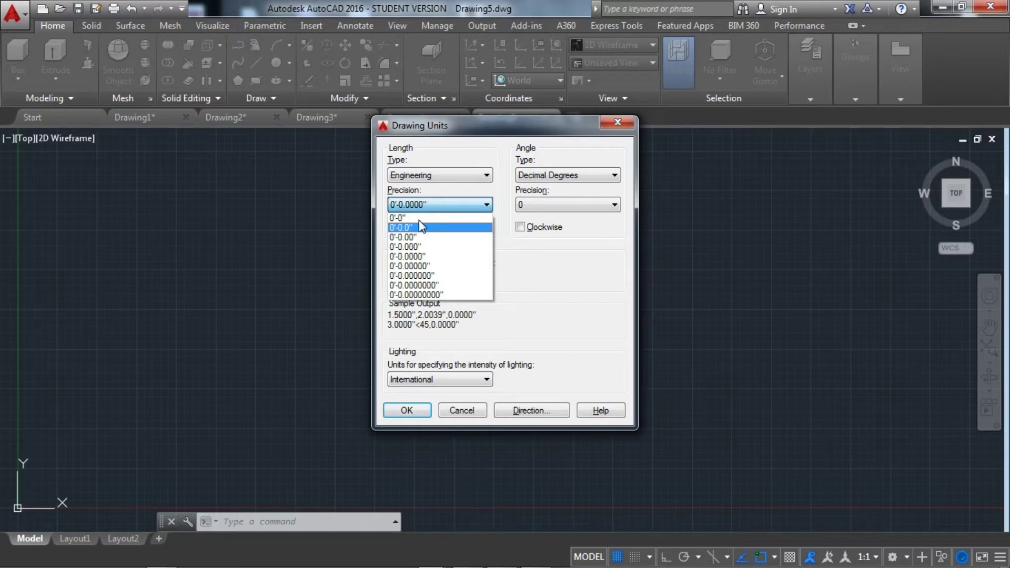
left_click(407, 217)
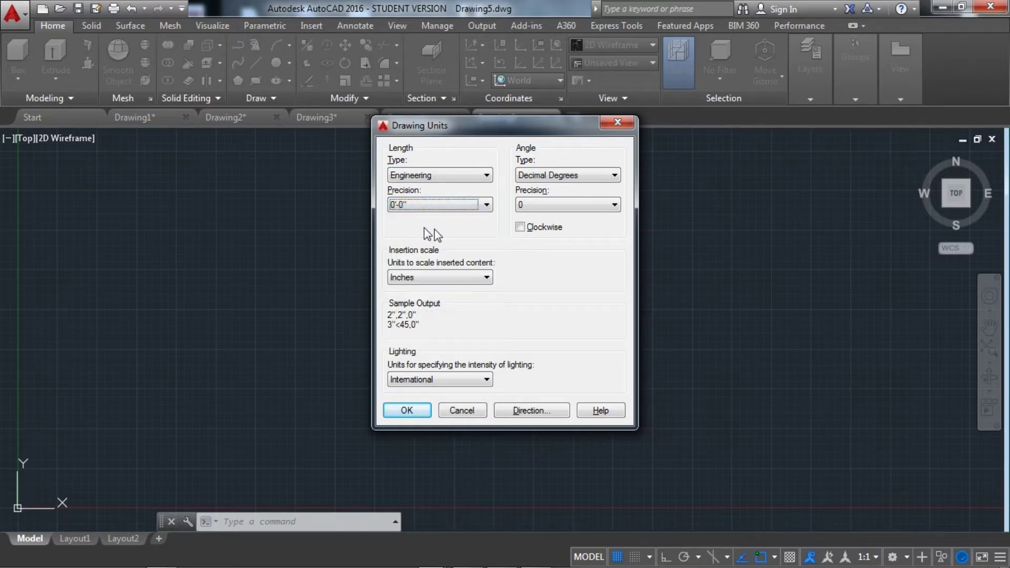
left_click(425, 411)
Draw a 4 by 4 inch rectangle with its first corner at 0,0 and centre it in view
type("REC")
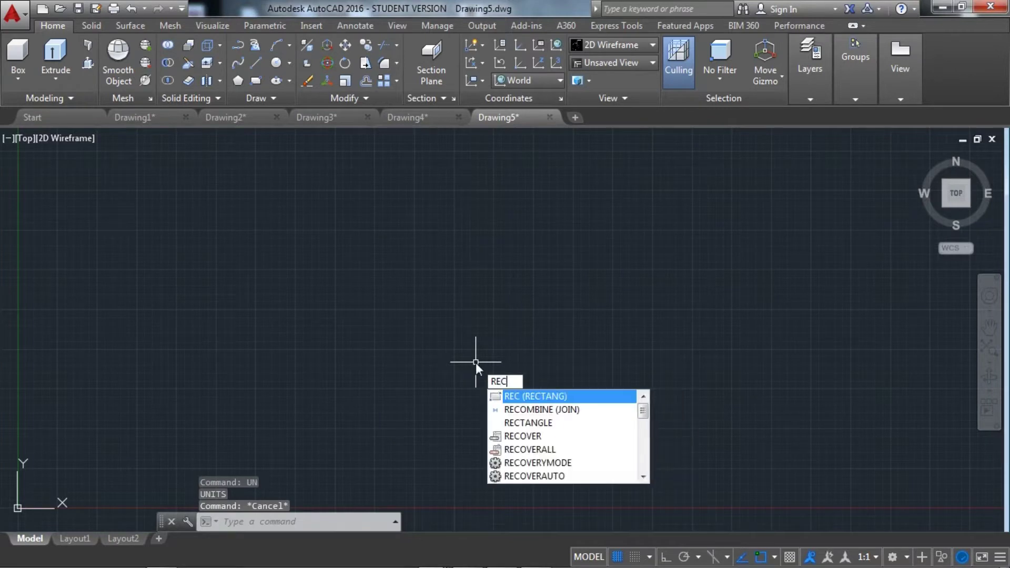
key("Return")
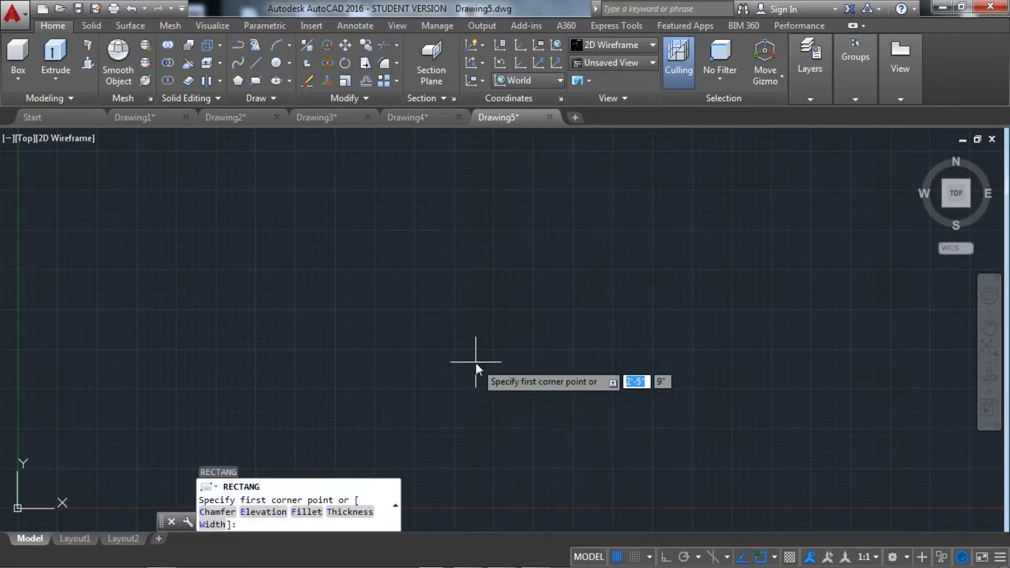
type("0,0")
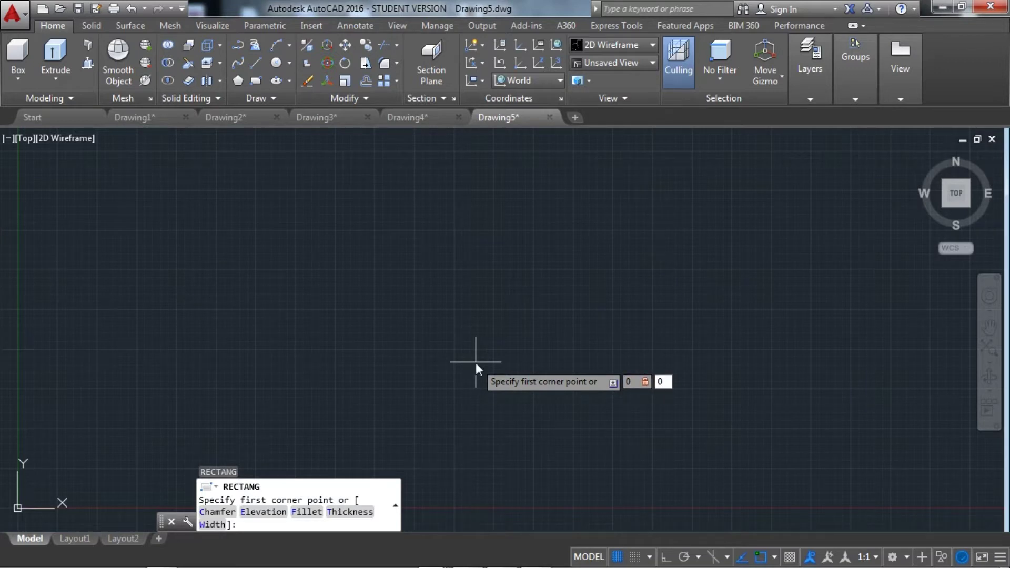
key("Return")
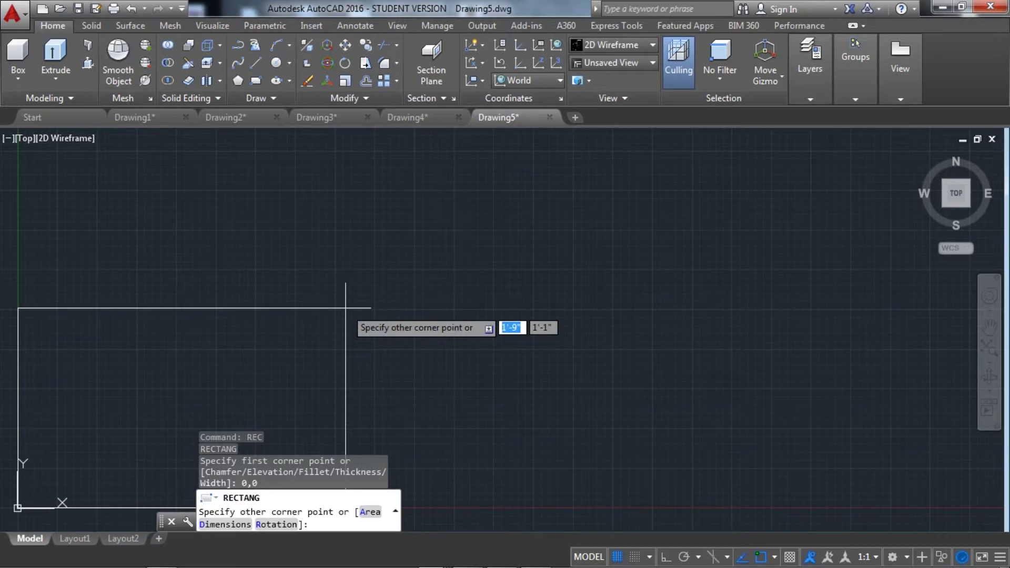
type("d")
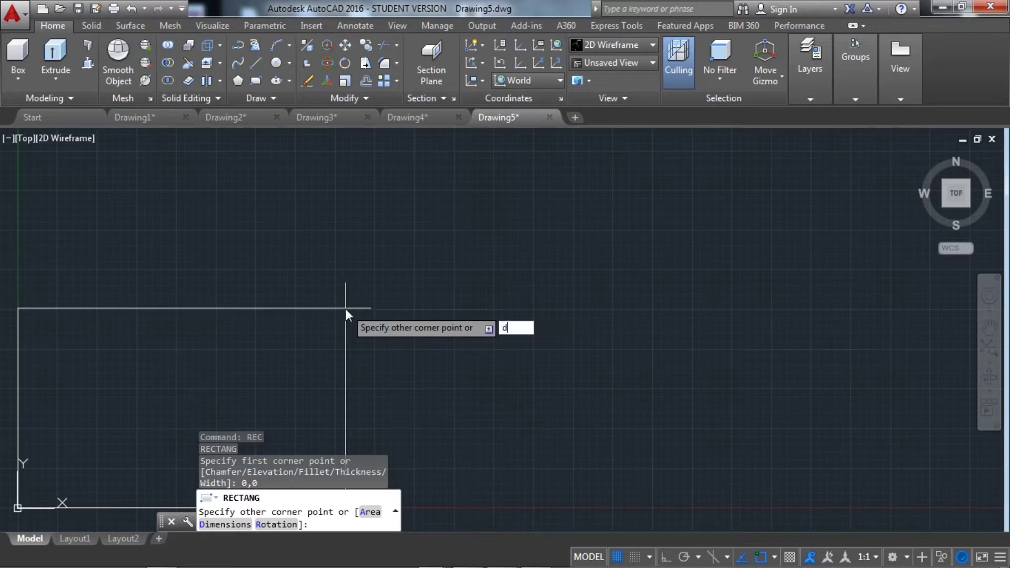
key("Return")
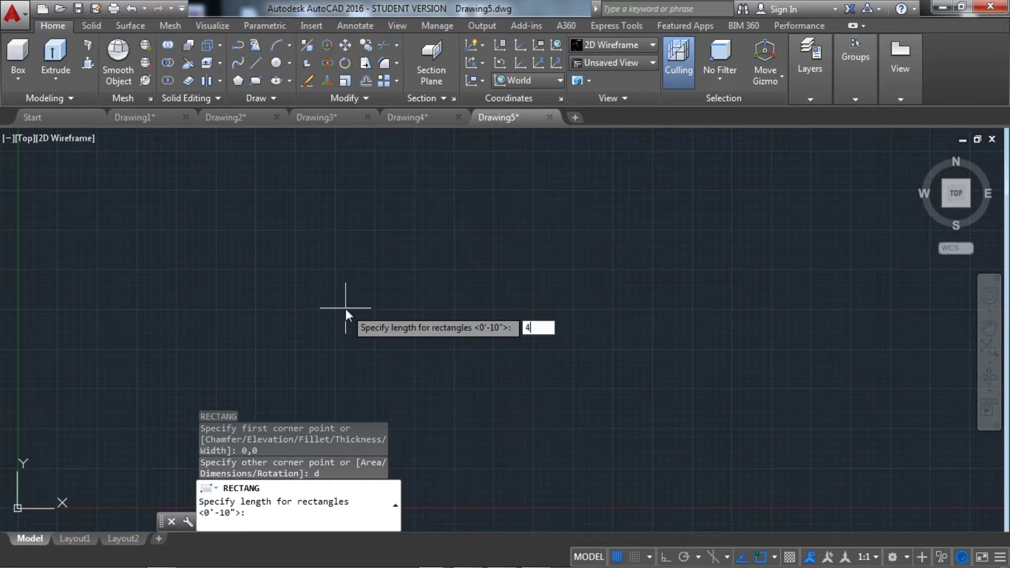
key("Return")
type("4")
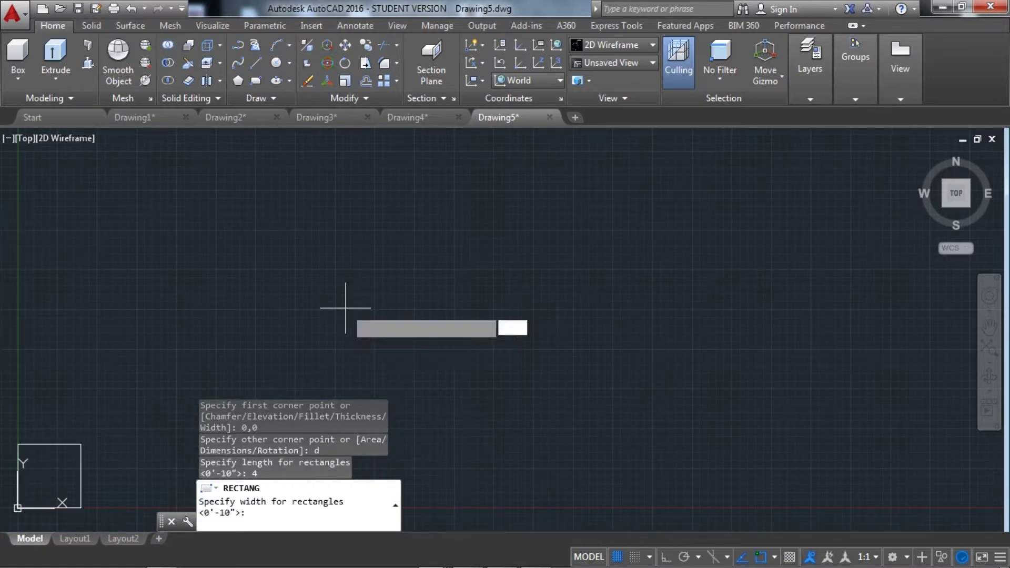
key("Return")
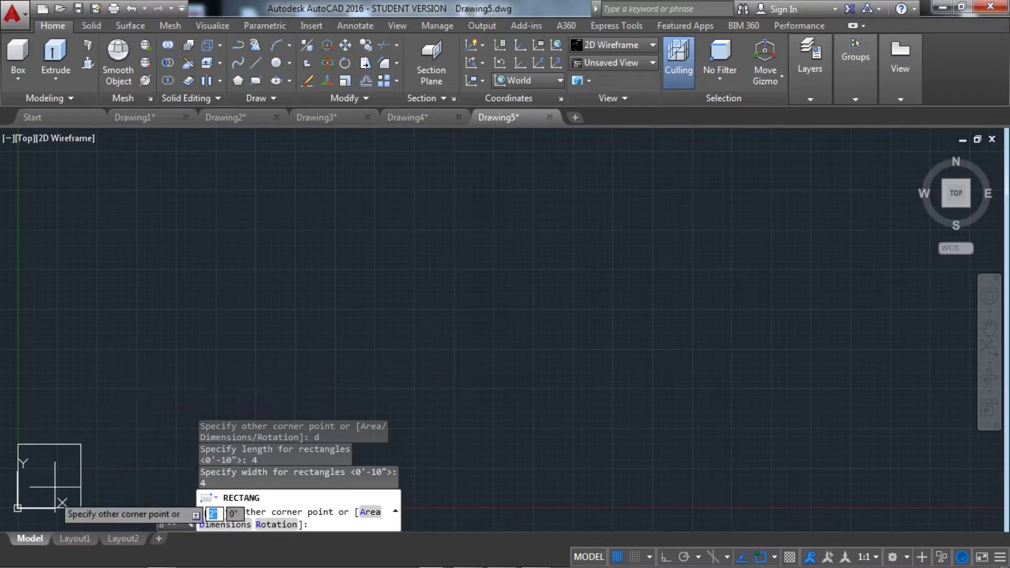
left_click(73, 463)
middle_click_drag(198, 428, 647, 245)
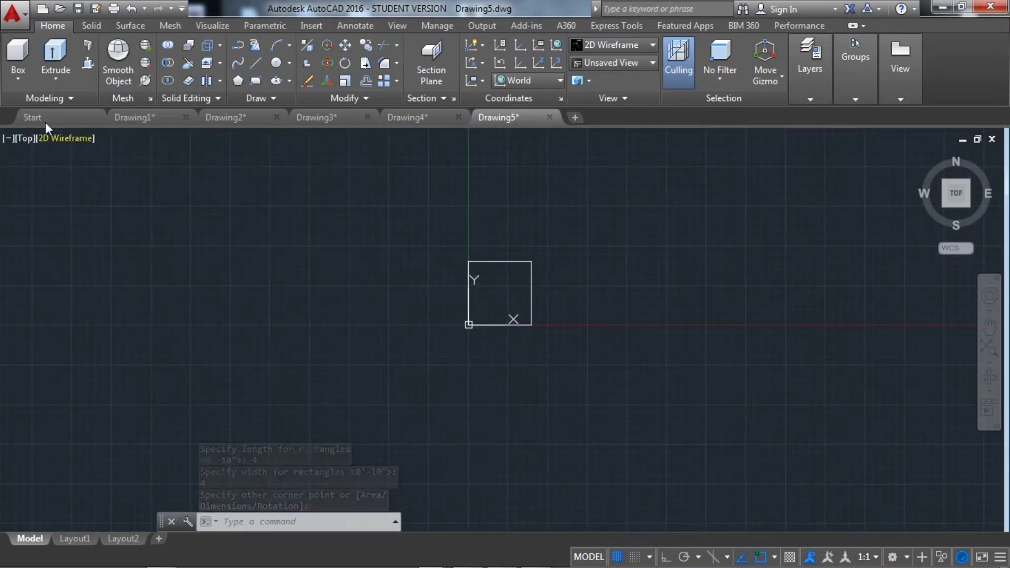
left_click(23, 139)
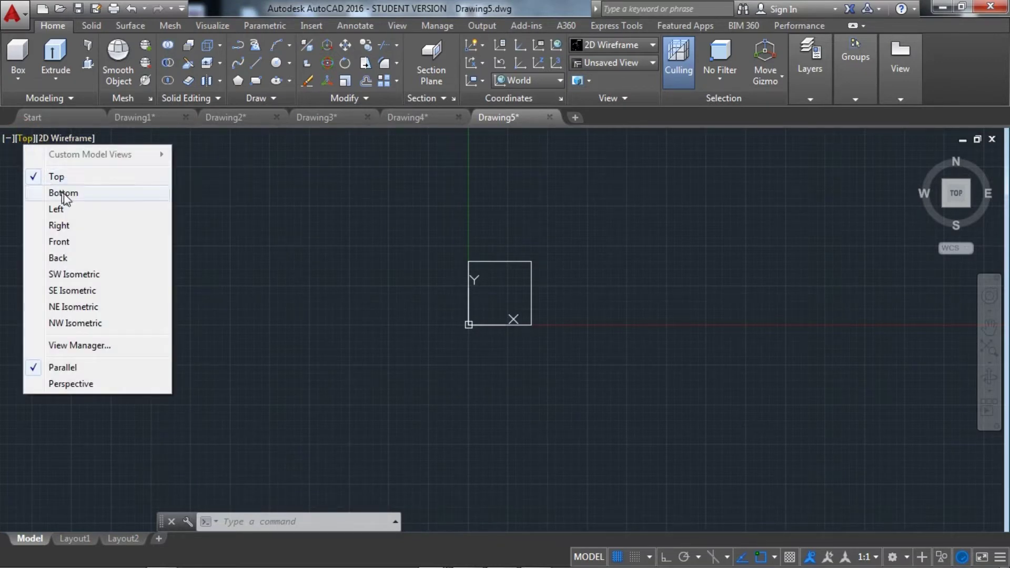
Switch to SW Isometric view and Realistic visual style, then press-pull the square's interior
left_click(87, 275)
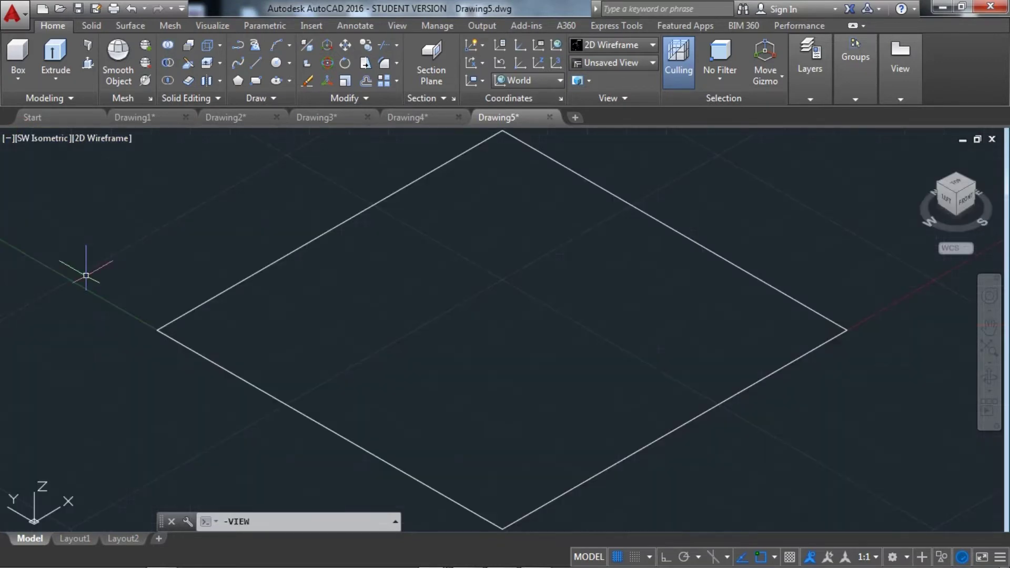
scroll(436, 330, "down", 5)
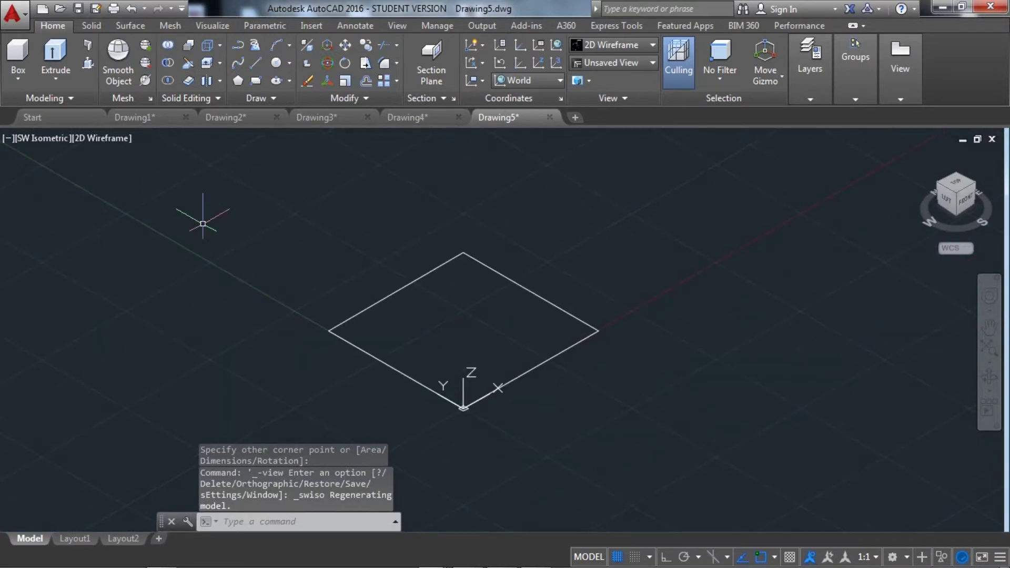
left_click(108, 140)
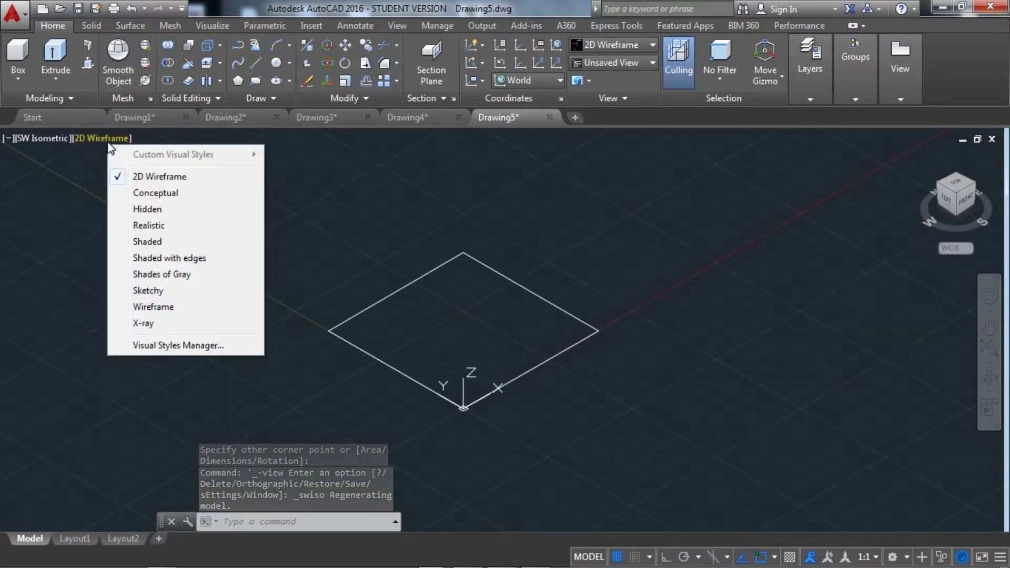
left_click(148, 225)
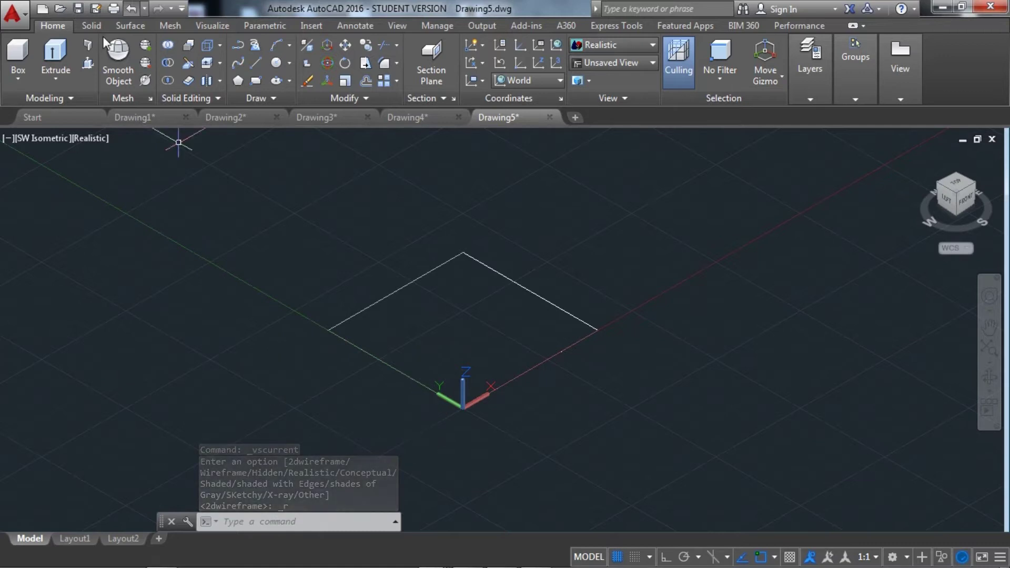
left_click(86, 64)
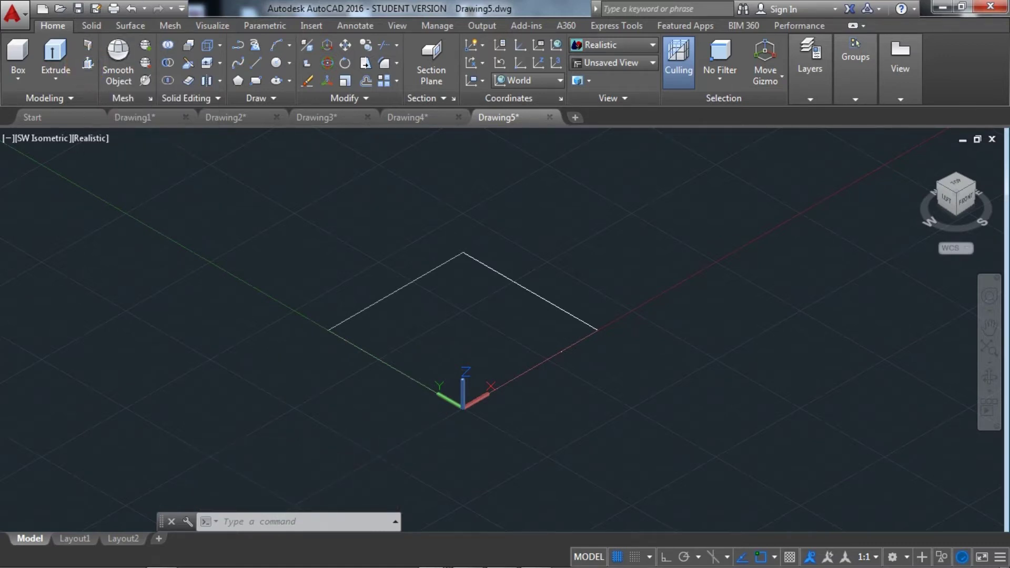
left_click(470, 318)
type("4")
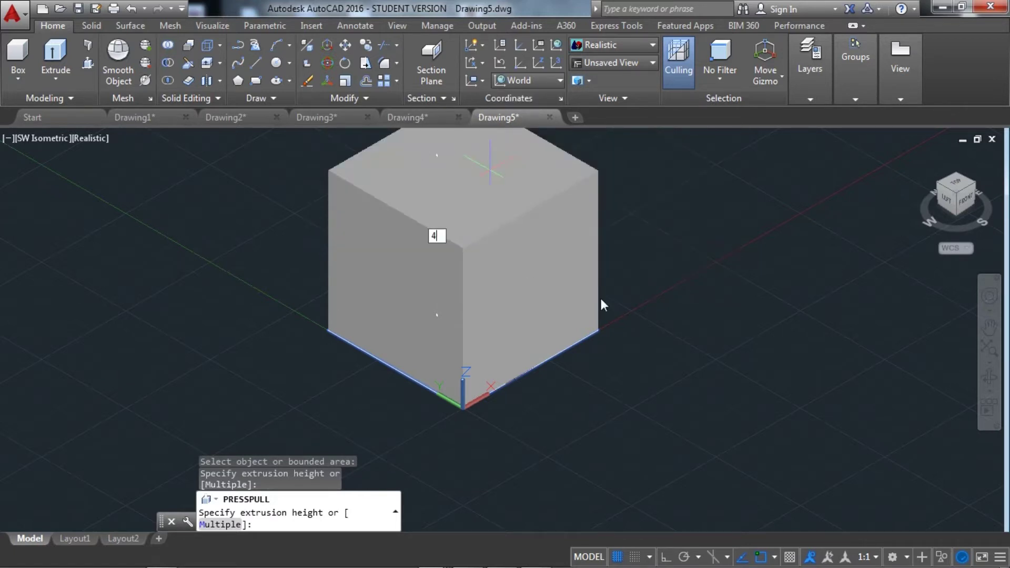
Extrude the square 4 inches into a solid cube and turn on Ortho
key("Return")
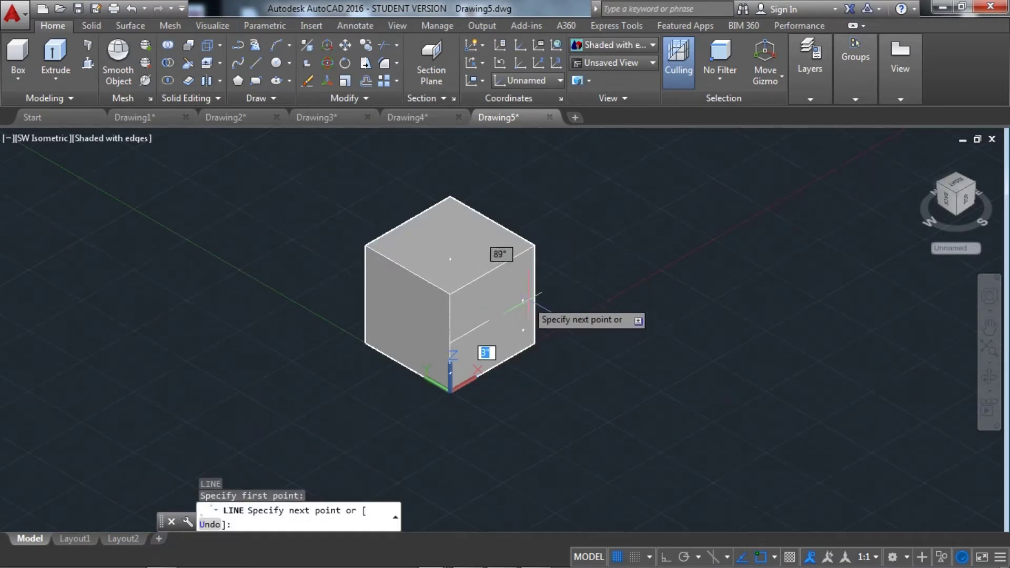
left_click(661, 556)
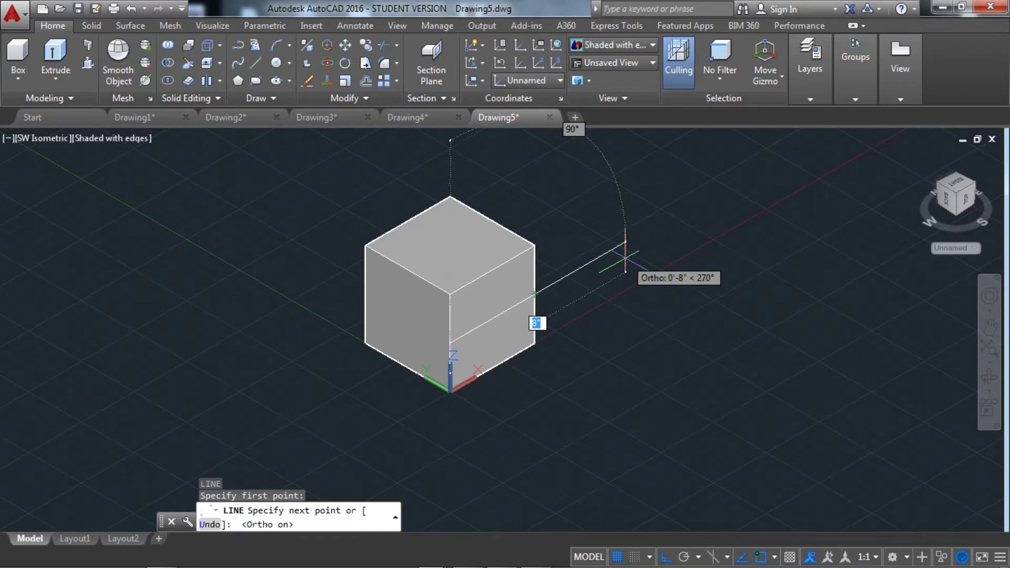
Draw a 2-inch guide line on the cube's right face
type("2")
key("Return")
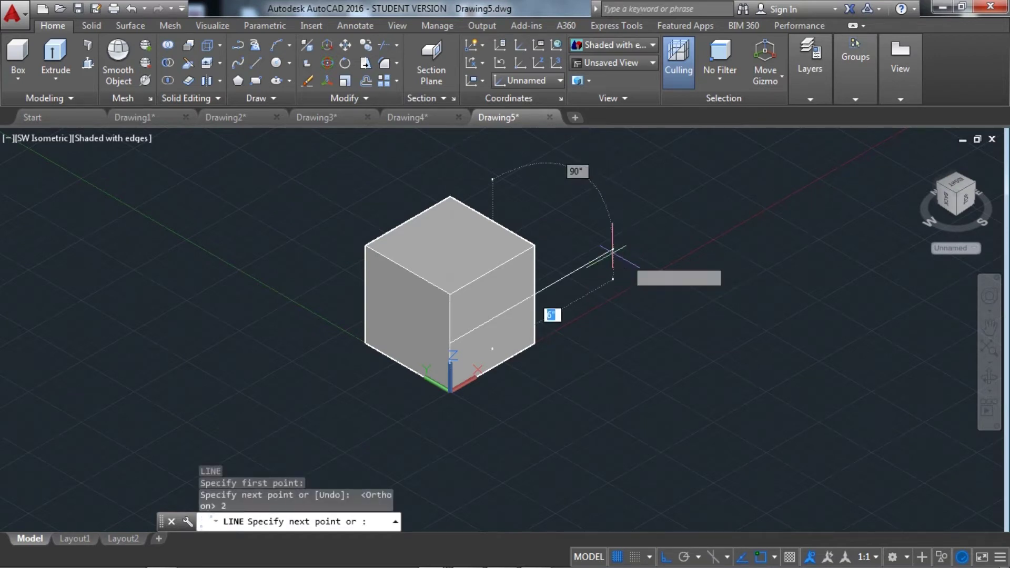
key("Return")
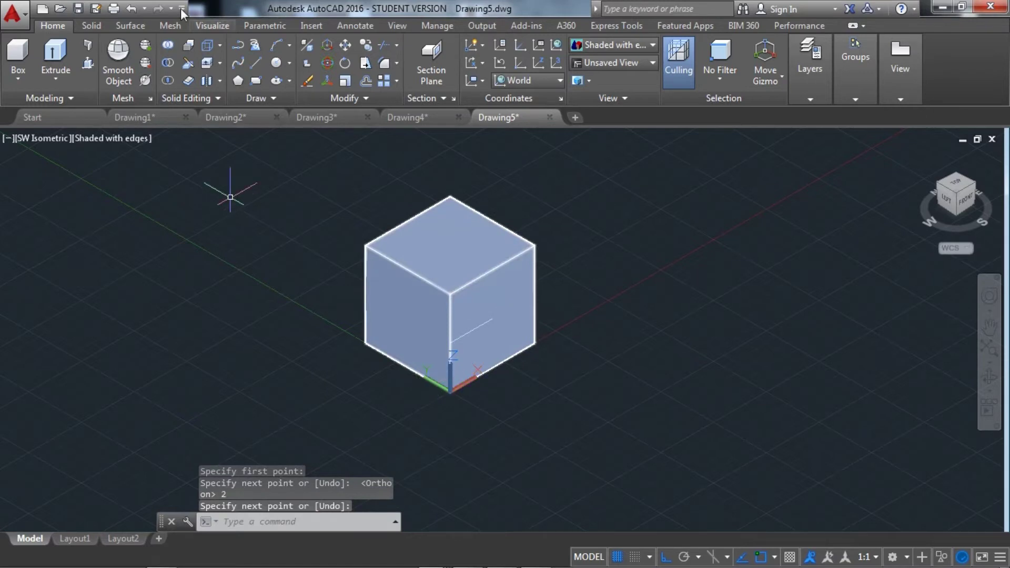
Draw a radius-1 circle at the guide line's end, then delete the guide line
type("C")
key("Return")
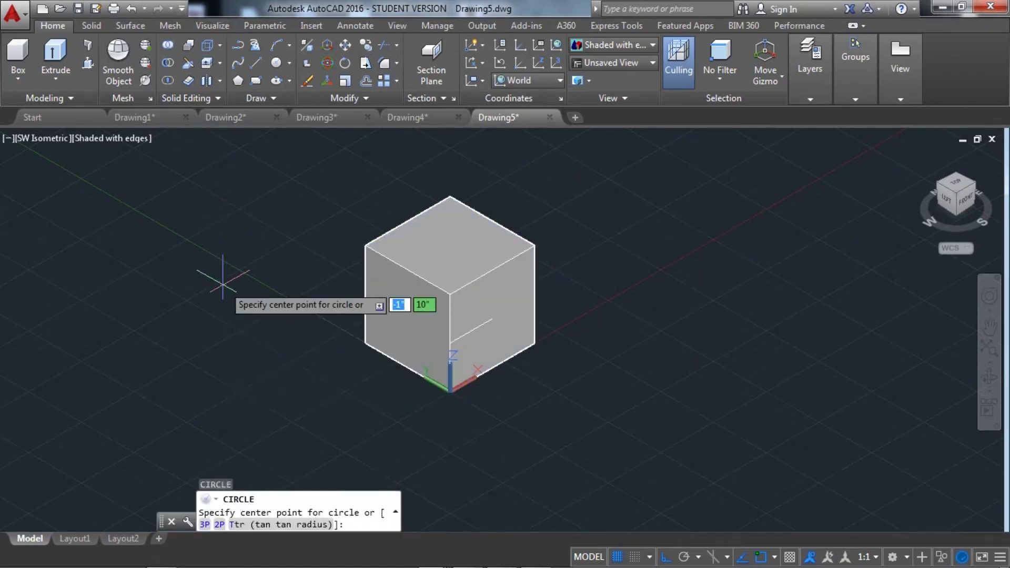
left_click(494, 316)
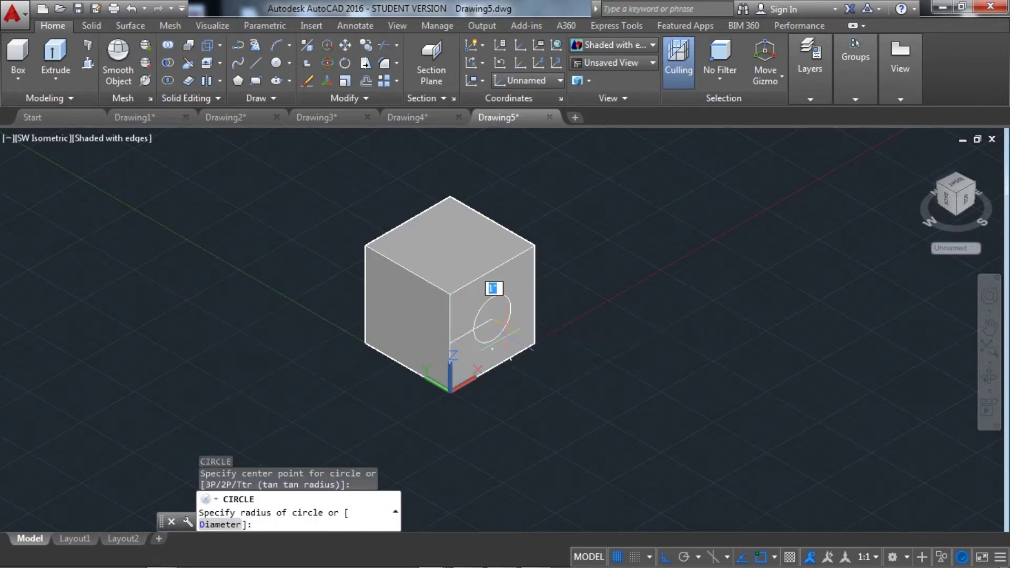
type("1")
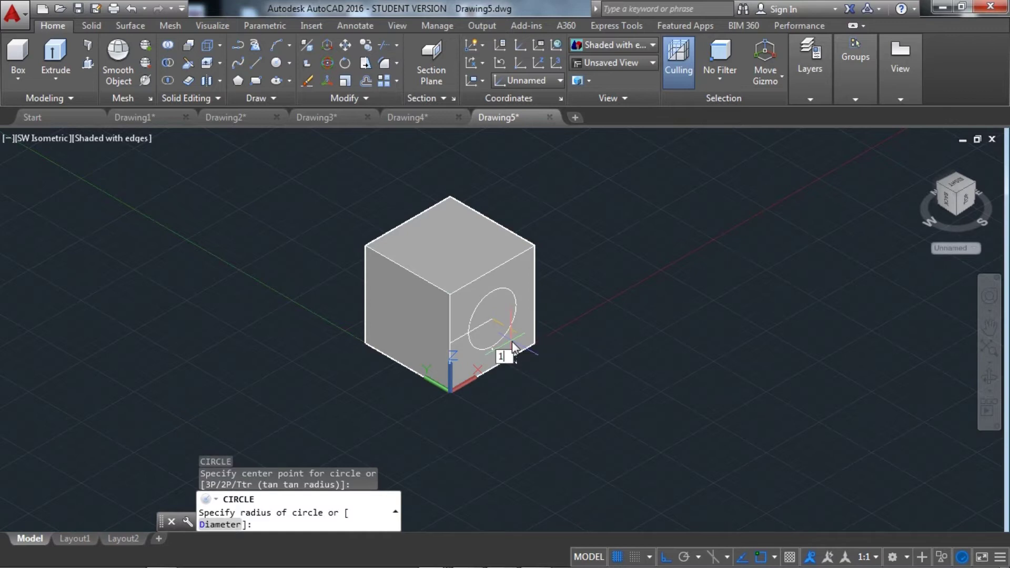
key("Return")
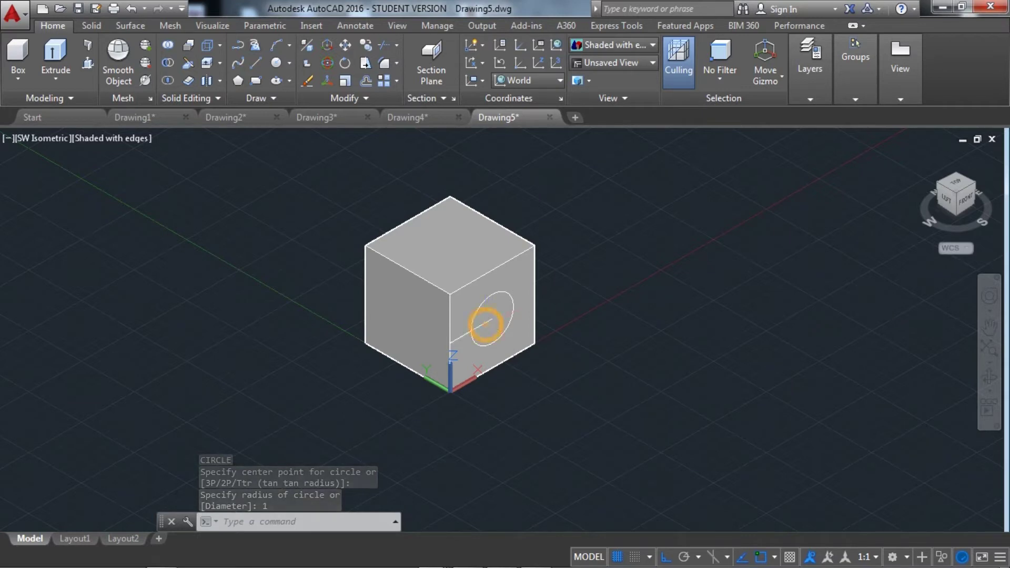
left_click(492, 315)
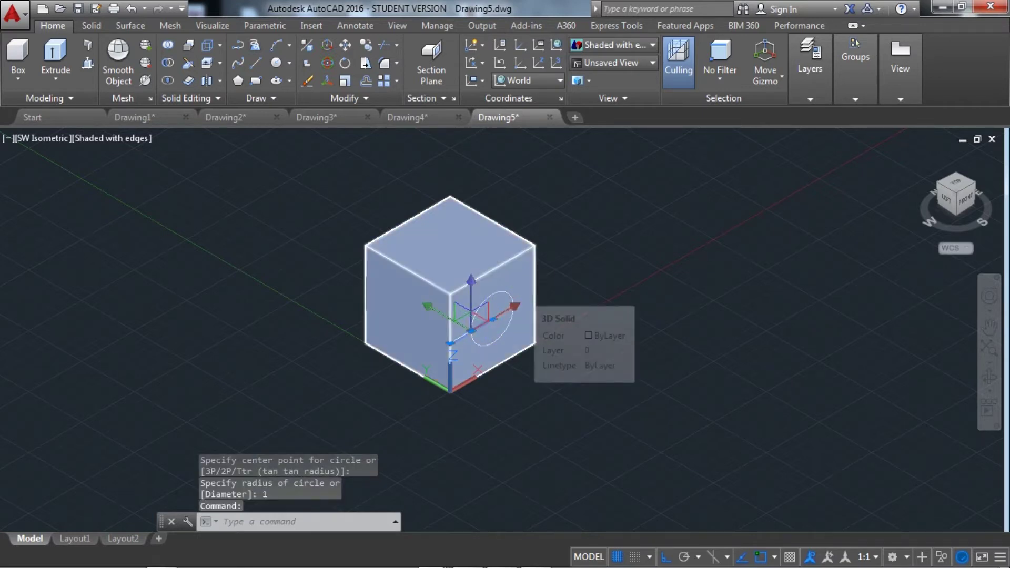
key("Delete")
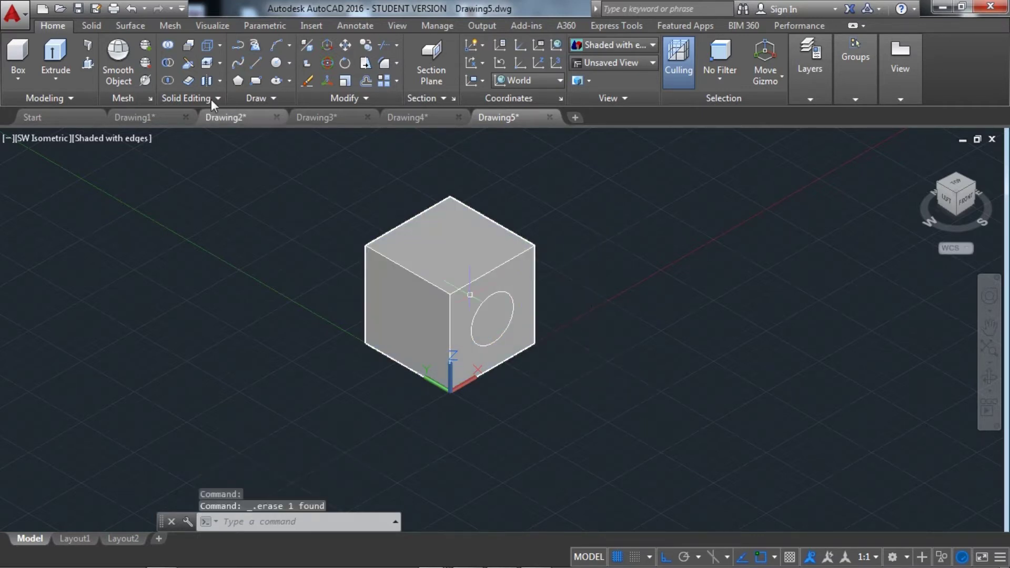
Press-pull the right-face circle 3 units out into a cylindrical peg
left_click(88, 63)
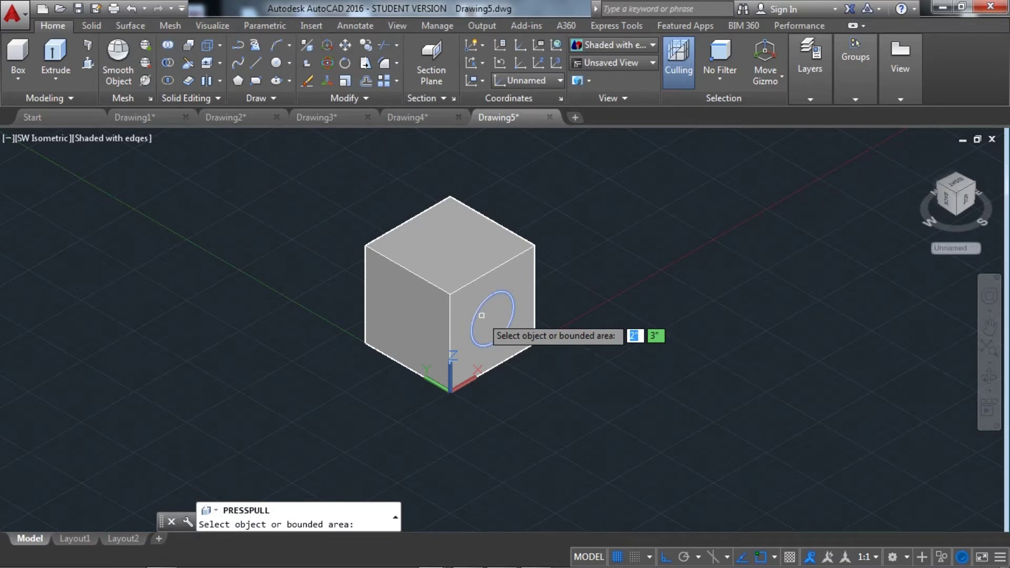
left_click(492, 318)
type("3")
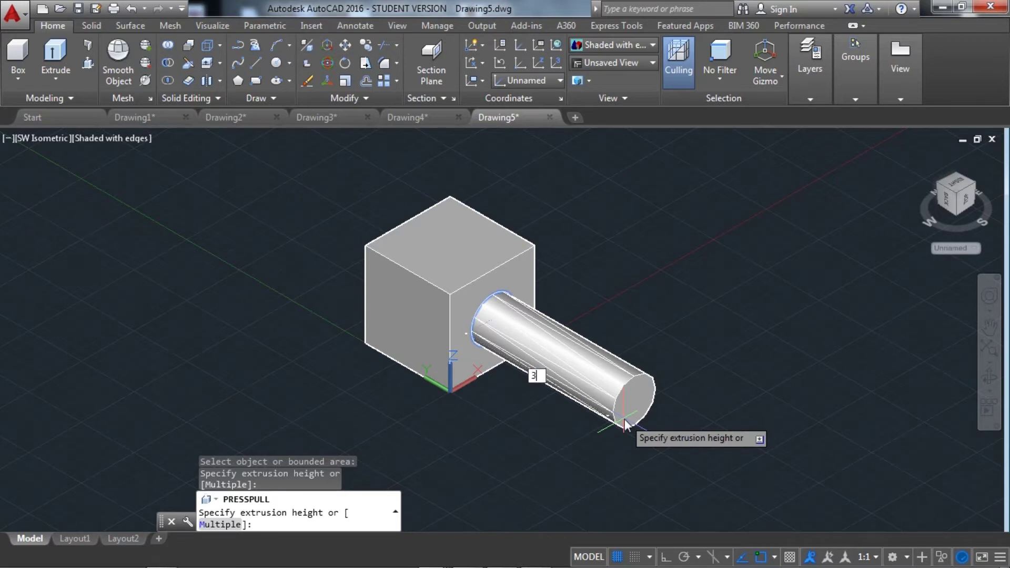
key("Return")
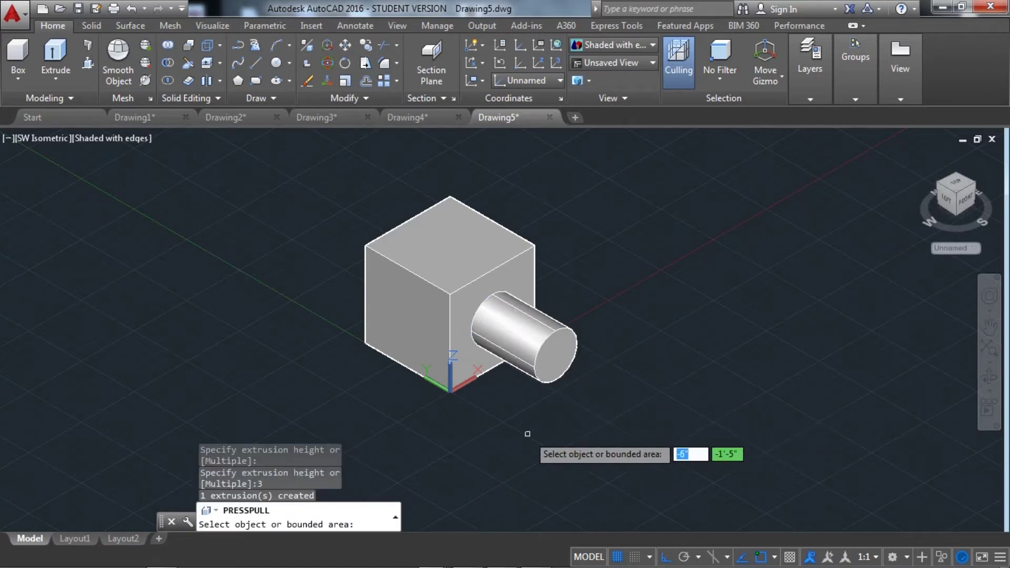
key("Return")
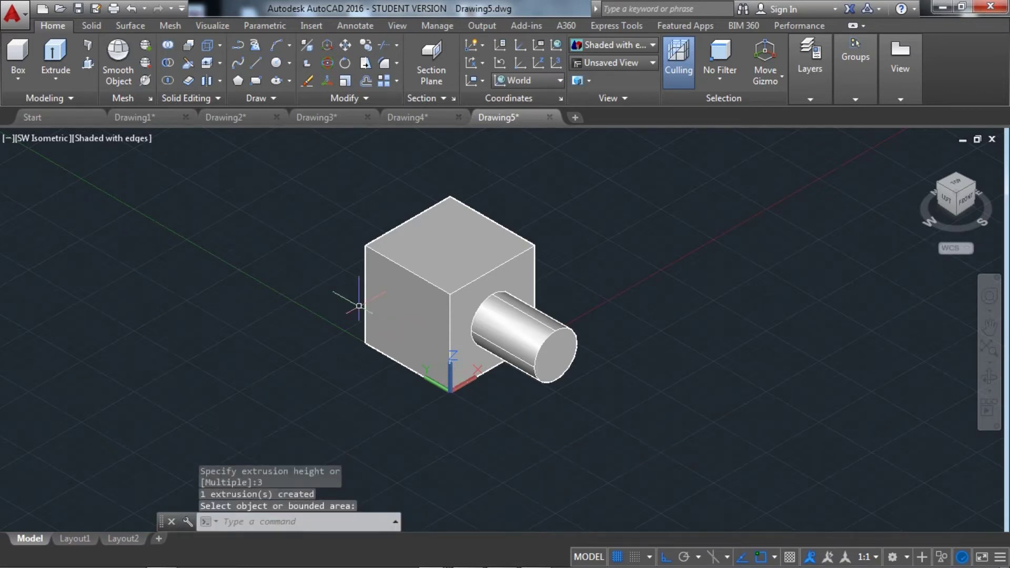
Draw a 2-unit vertical guide line on the cube's left face
type("L")
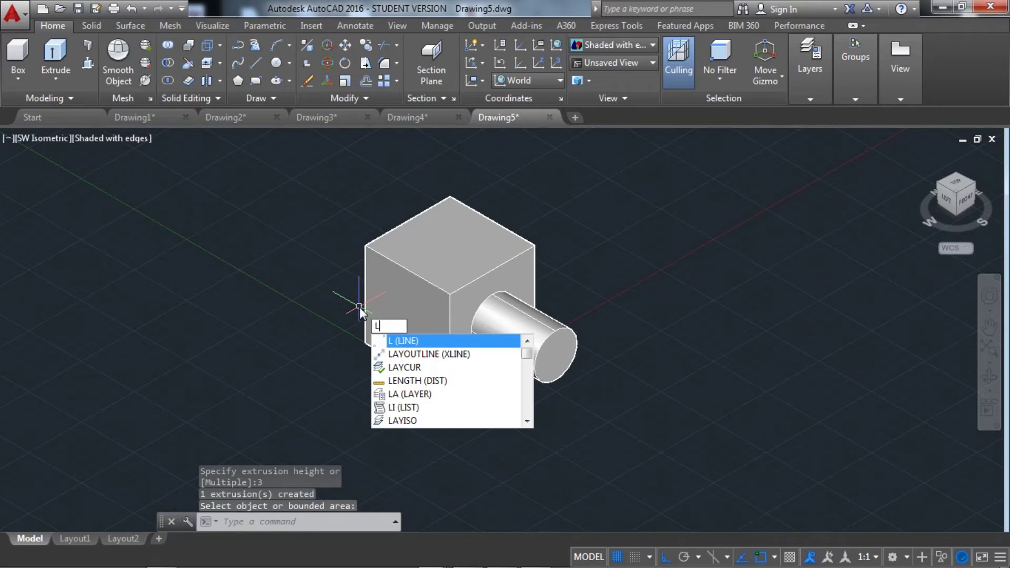
key("Return")
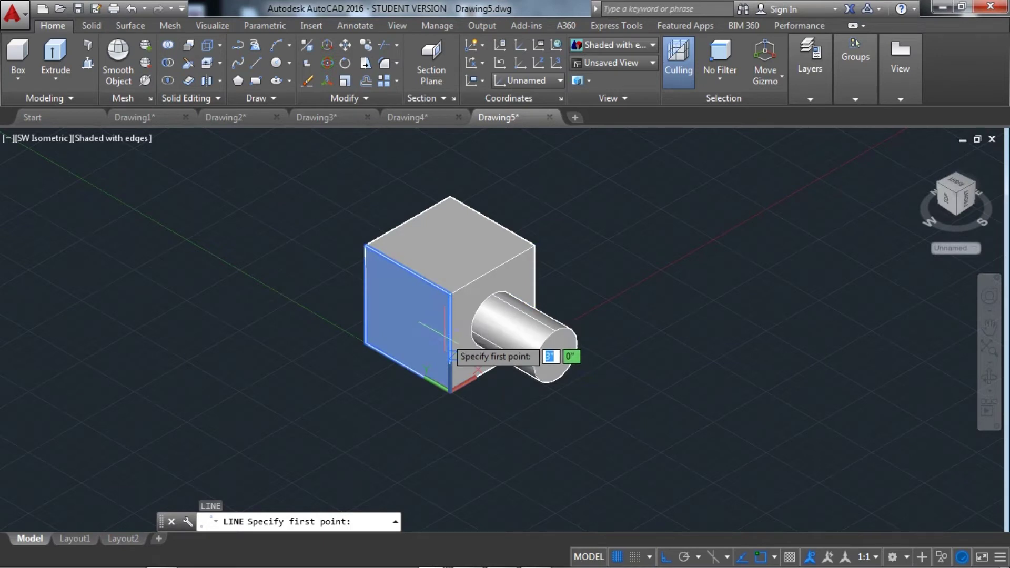
left_click(449, 287)
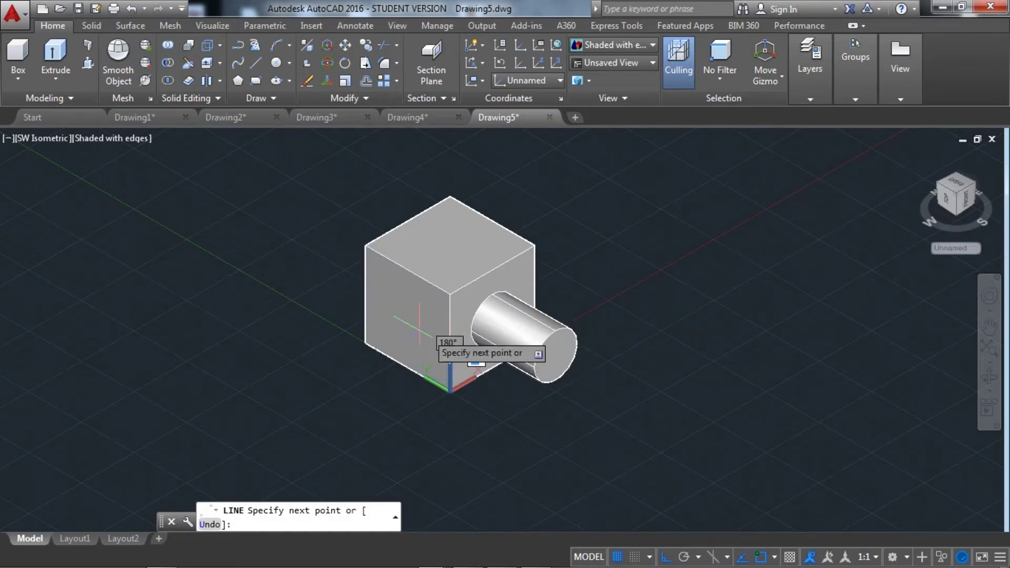
type("2")
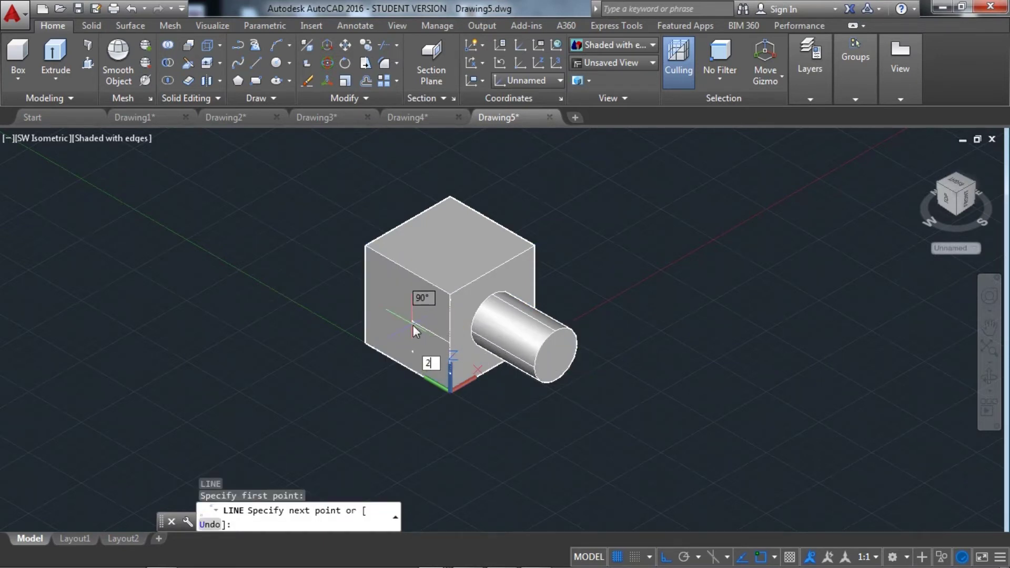
key("Return")
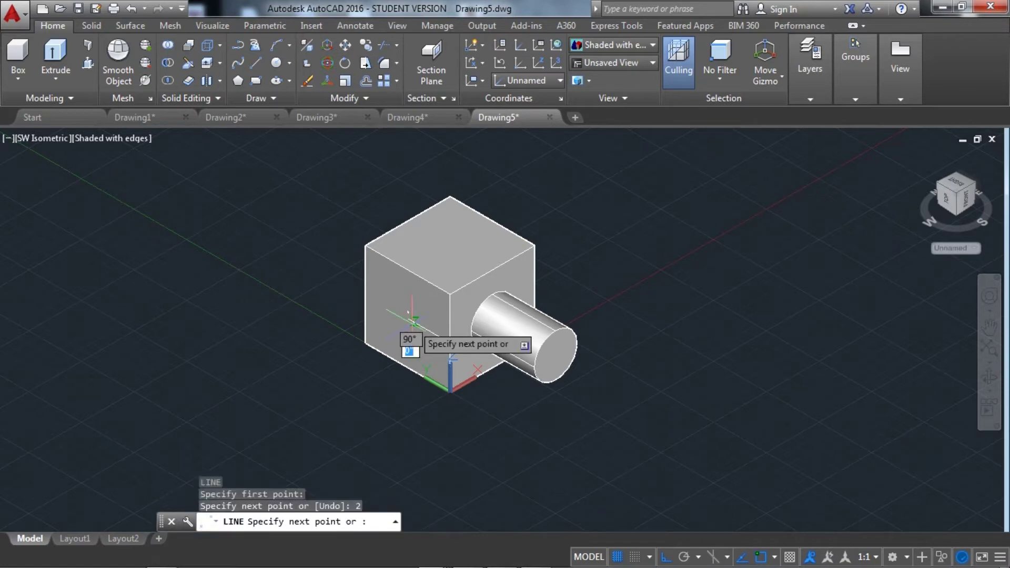
key("Return")
type("C")
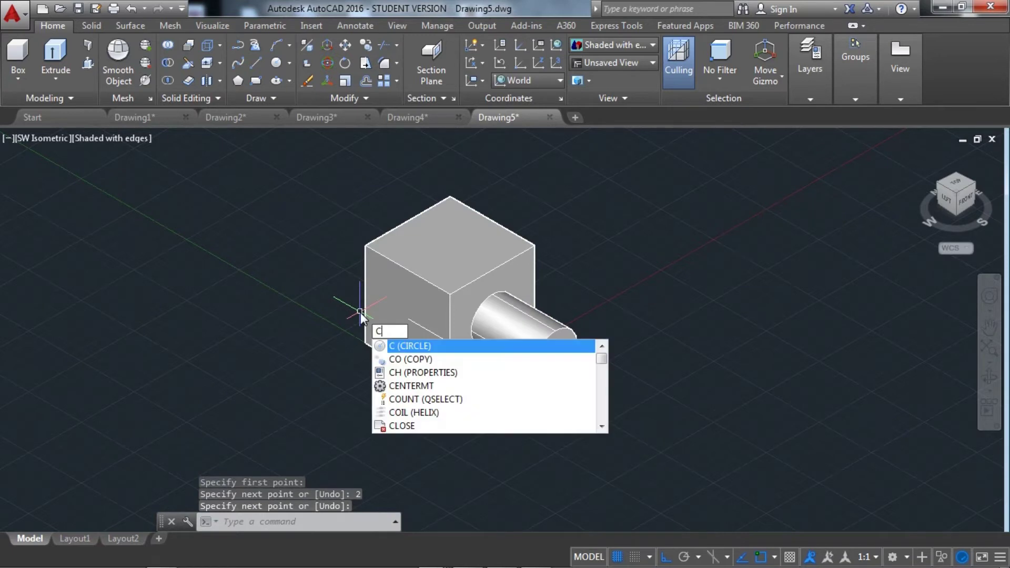
key("Return")
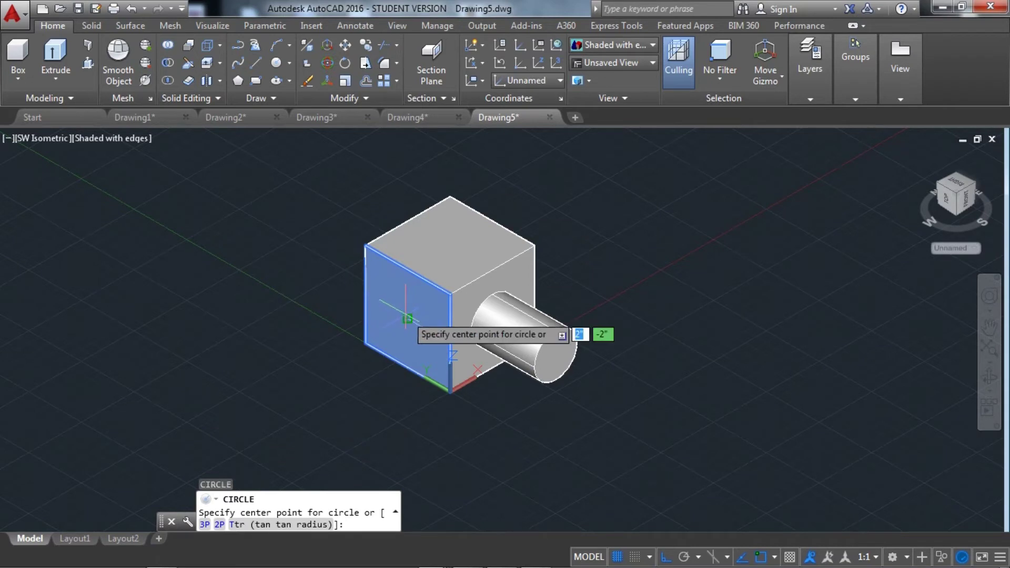
Draw a radius-1 circle at the left-face guide line's end and delete the line
left_click(406, 316)
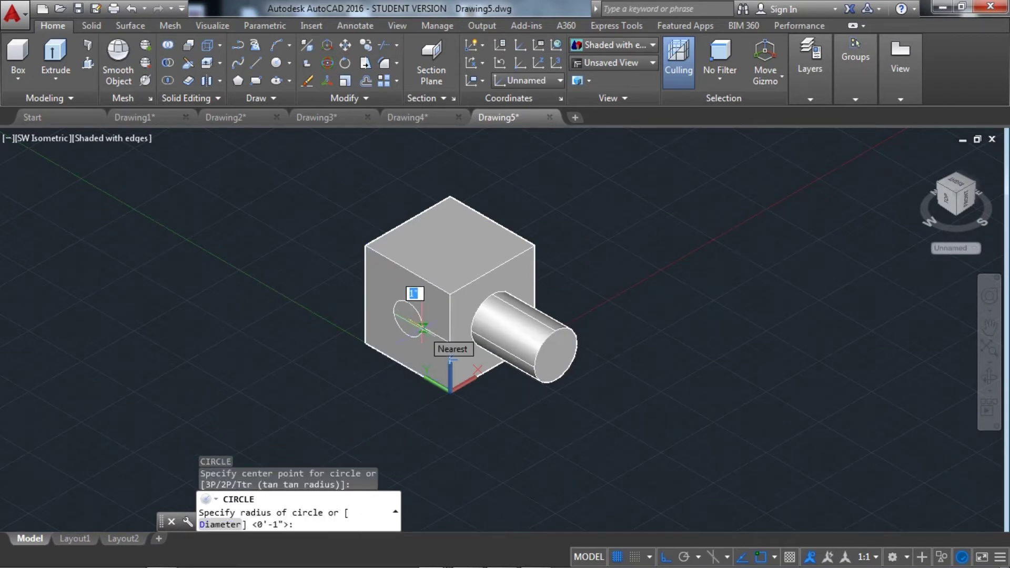
key("Return")
scroll(422, 330, "up", 5)
left_click(474, 357)
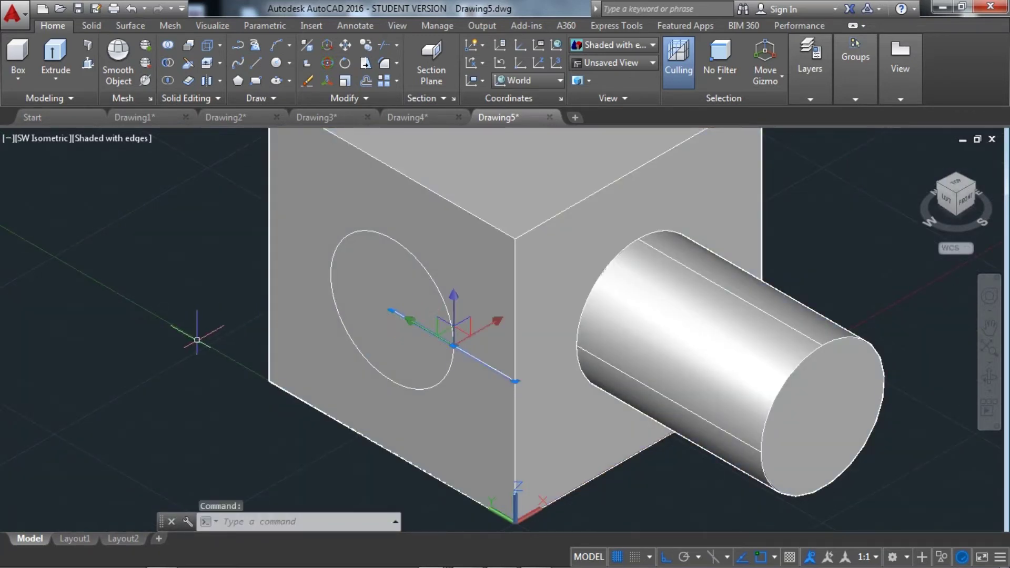
key("Delete")
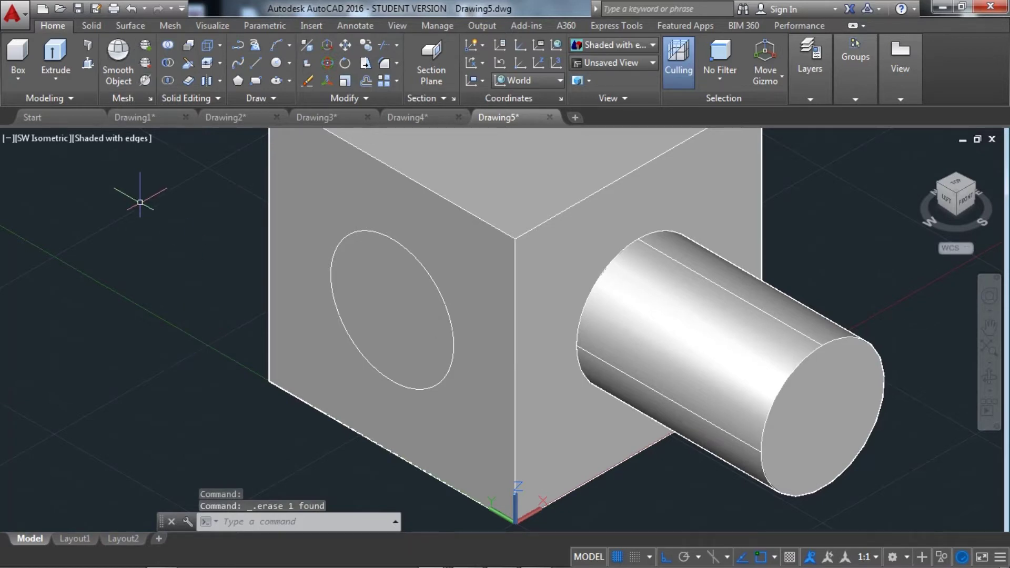
Press-pull the left-face circle 3 units into a second peg
type("pre")
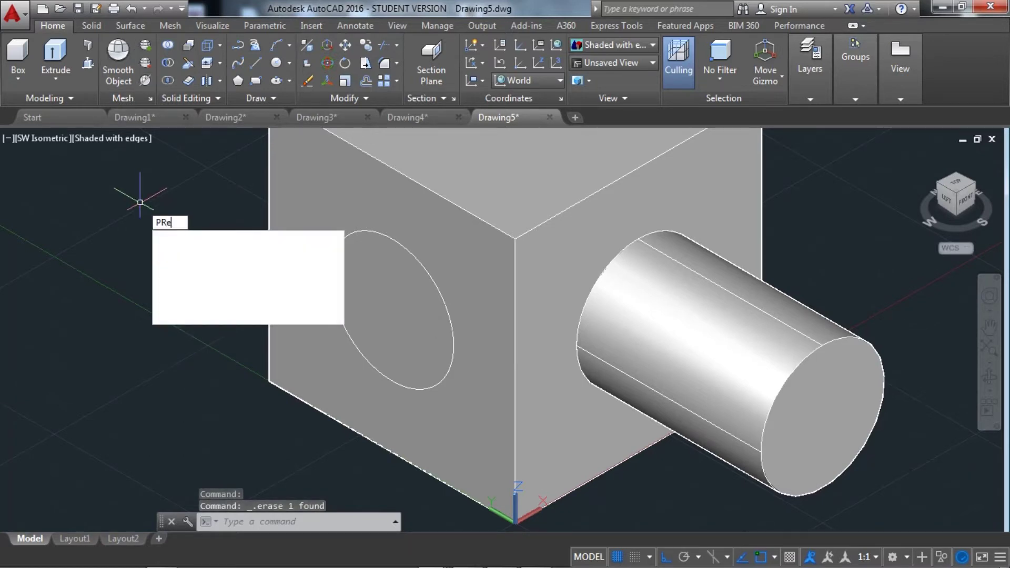
type("s")
key("Return")
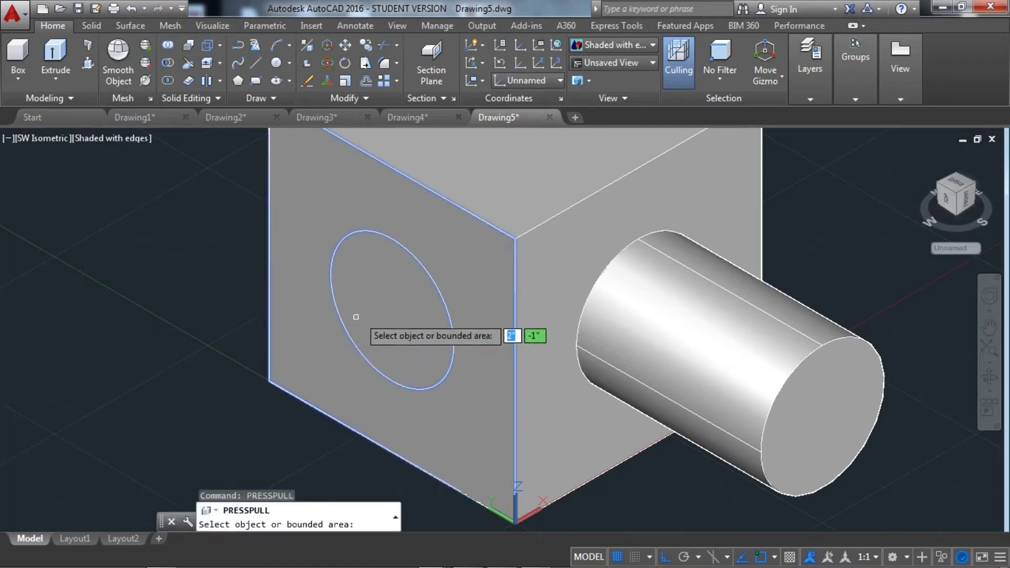
left_click(363, 295)
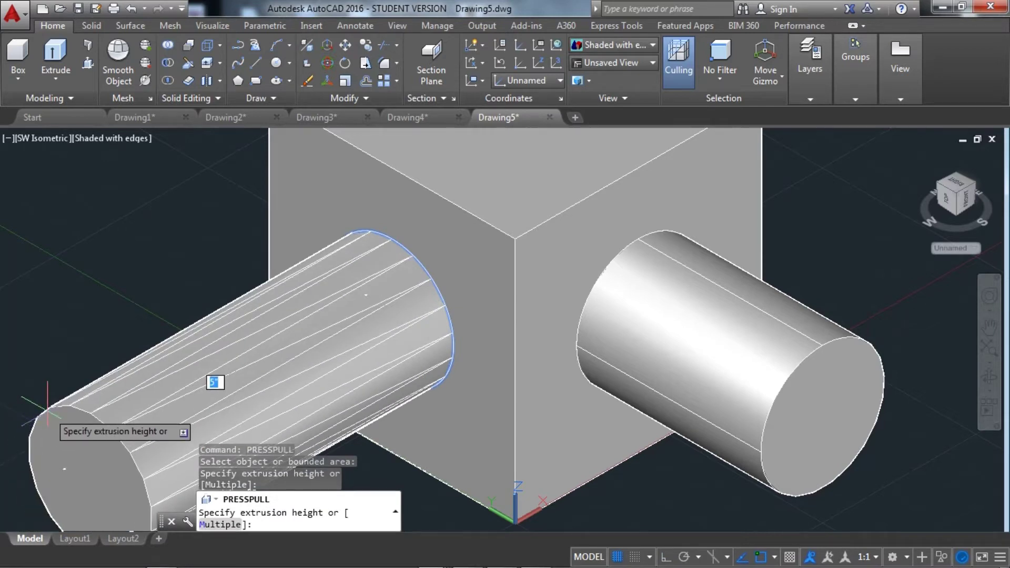
type("3")
key("Return")
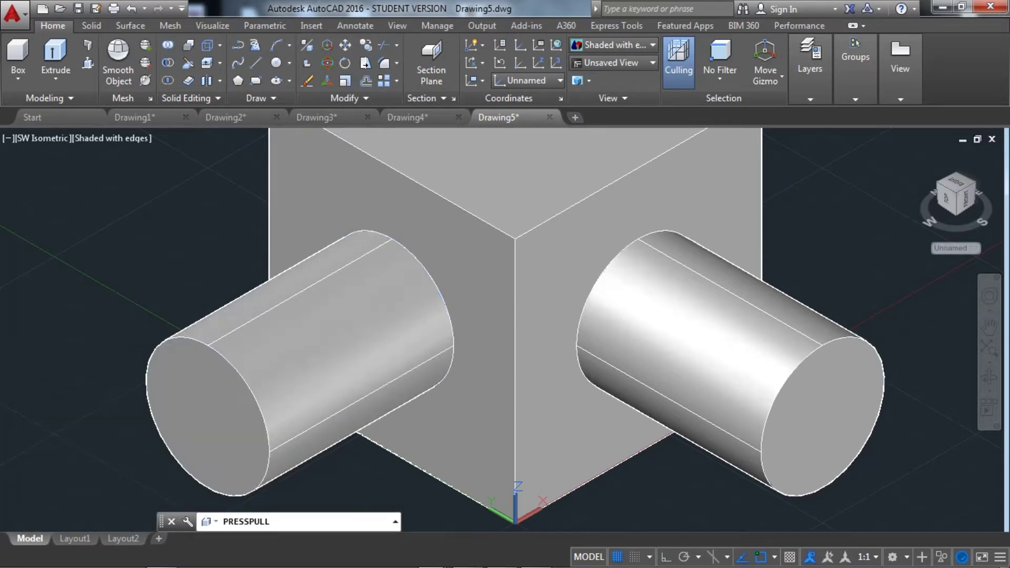
scroll(27, 416, "down", 2)
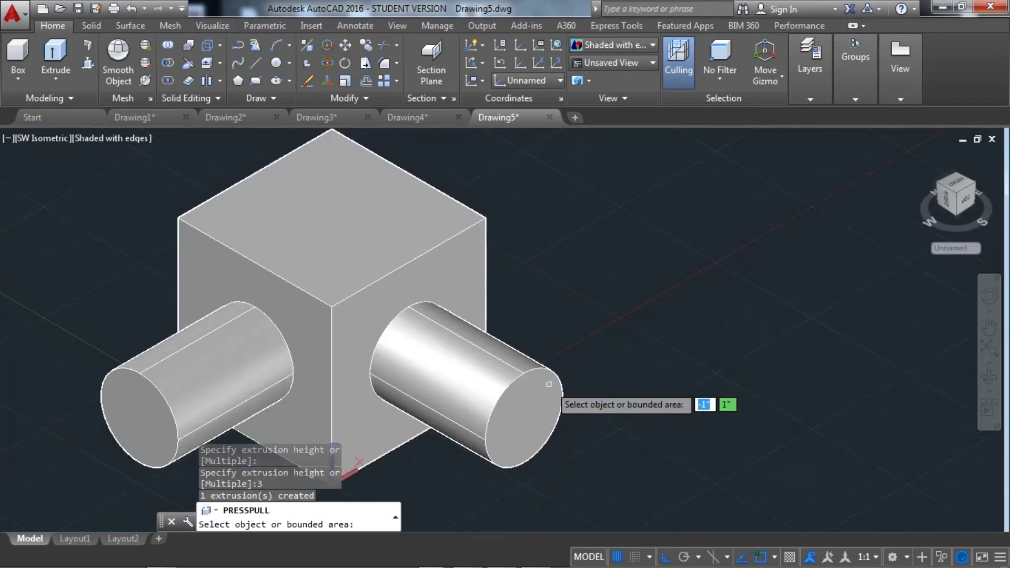
key("Escape")
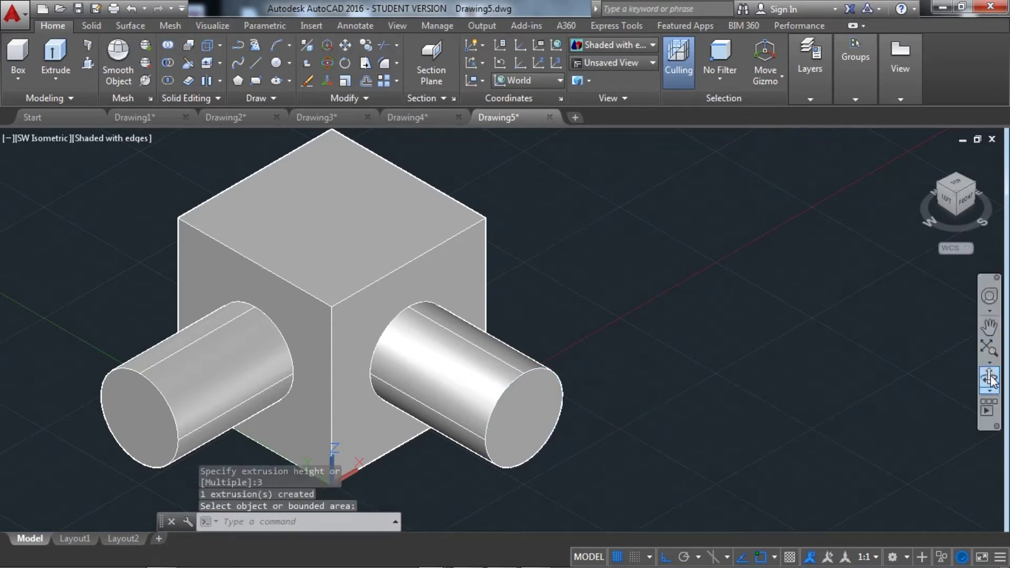
Orbit to a peg-free face and draw a 2-unit guide line down from its top-edge midpoint
left_click(989, 376)
mouse_move(640, 316)
left_mouse_down()
mouse_move(780, 282)
mouse_move(930, 264)
mouse_move(993, 285)
left_mouse_up()
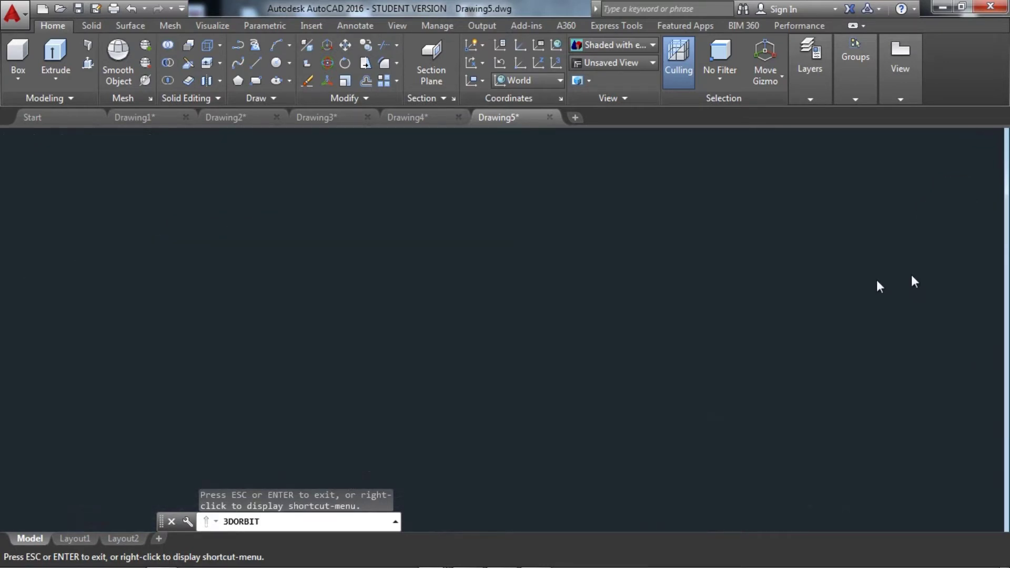
key("Escape")
left_click(257, 60)
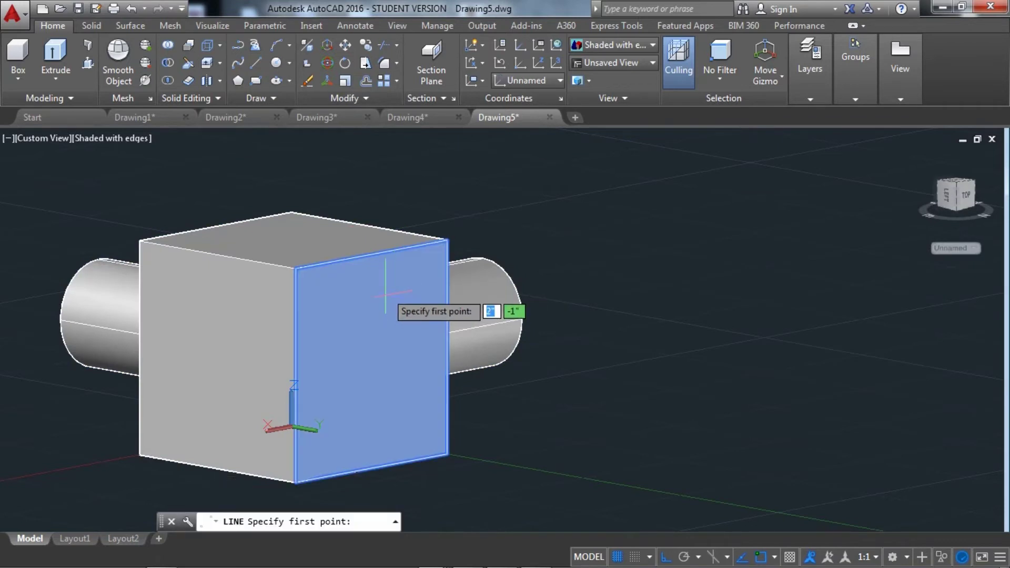
left_click(371, 254)
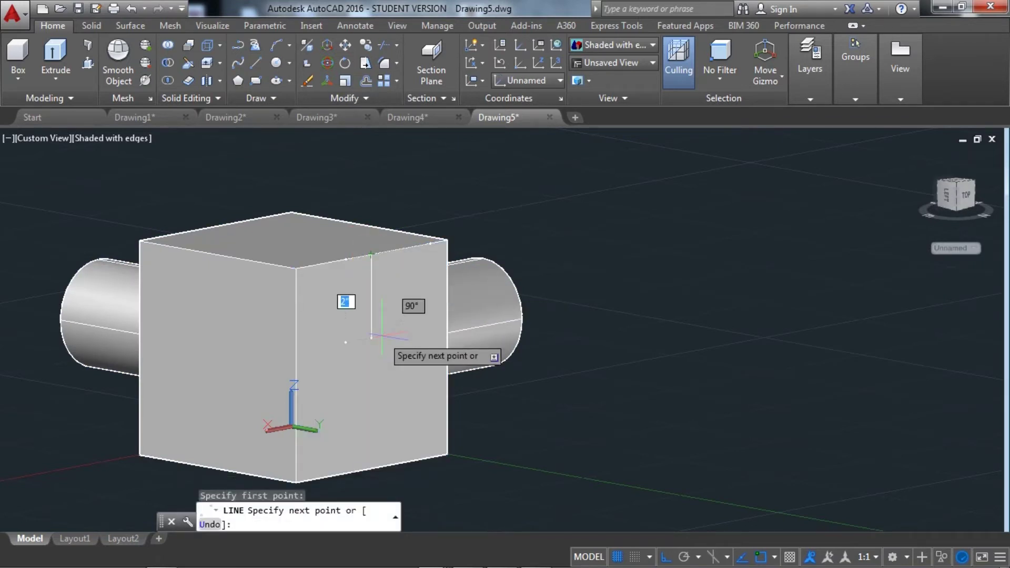
type("2")
key("Return")
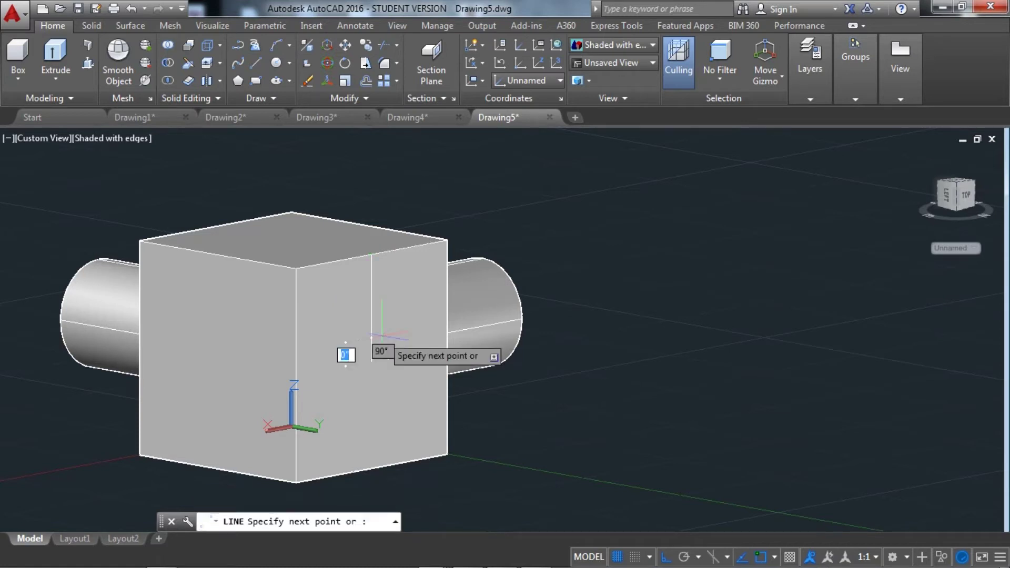
key("Return")
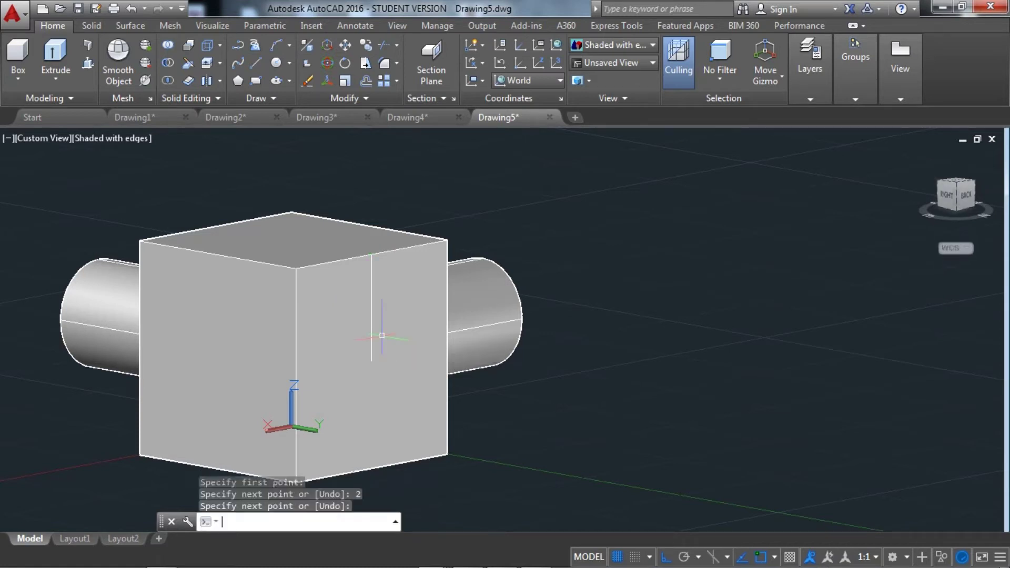
Draw a radius-1 circle at the guide line's lower end, then delete the guide line
type("c")
key("Return")
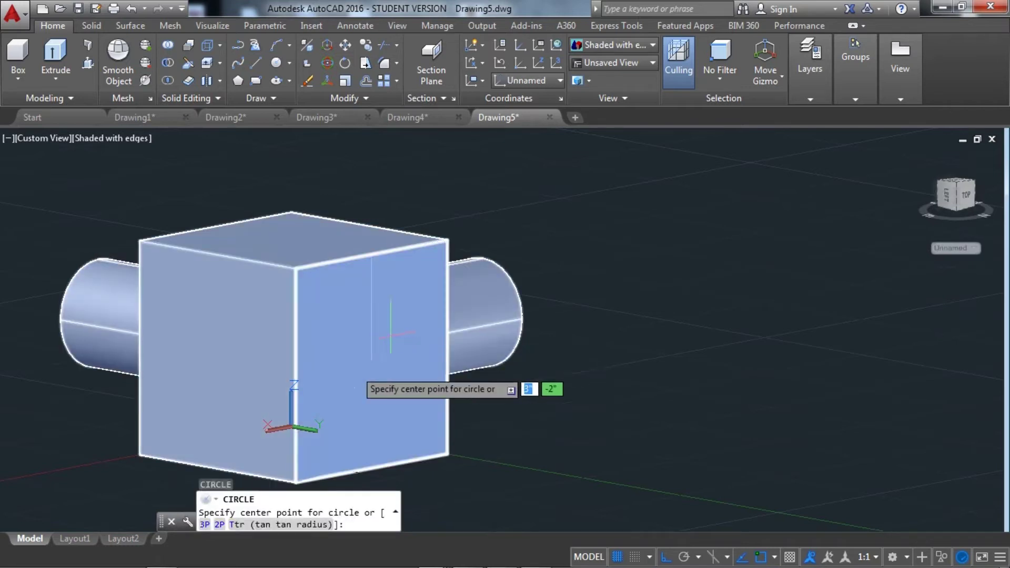
left_click(371, 361)
type("1")
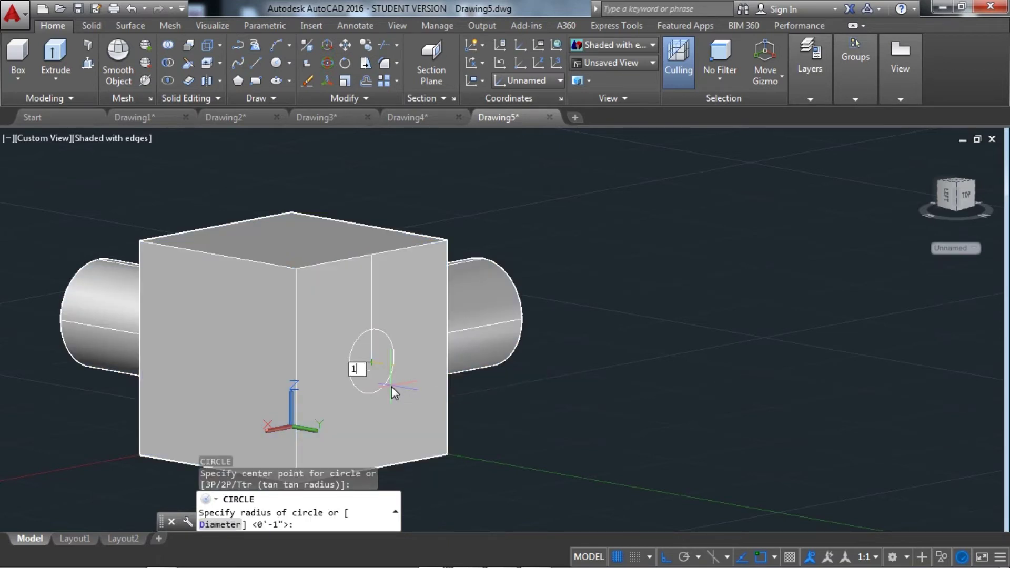
key("Return")
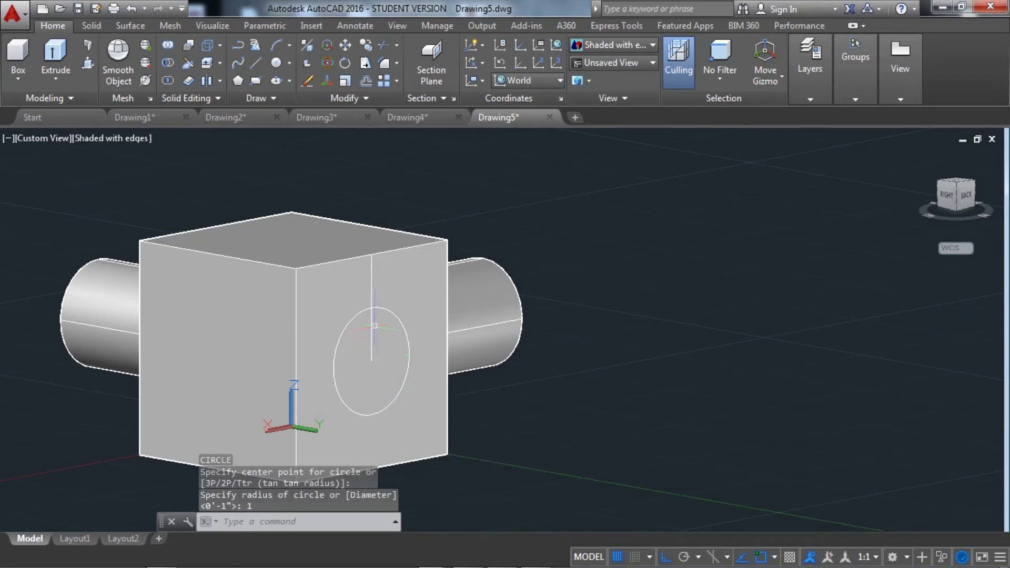
left_click(371, 321)
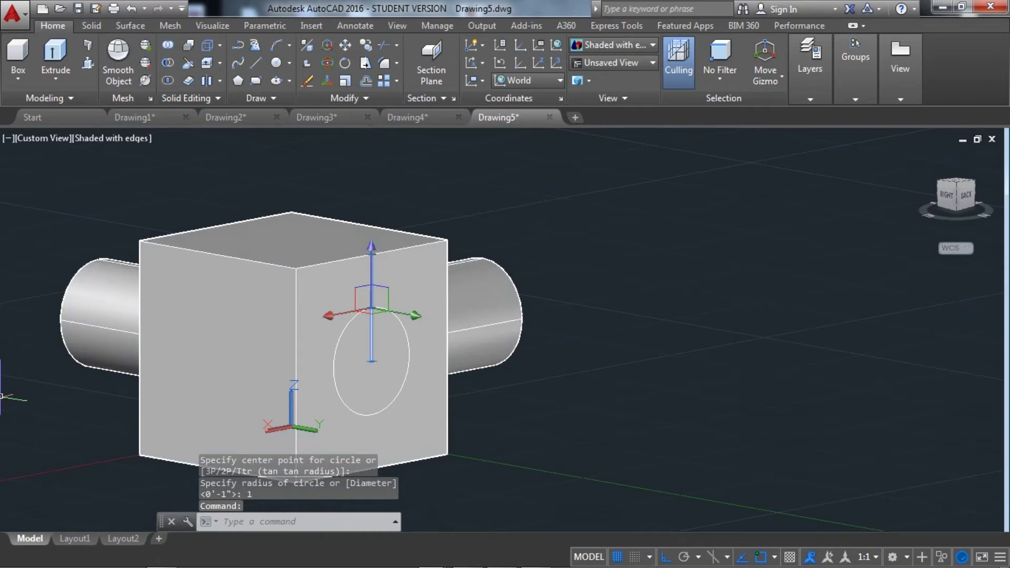
key("Delete")
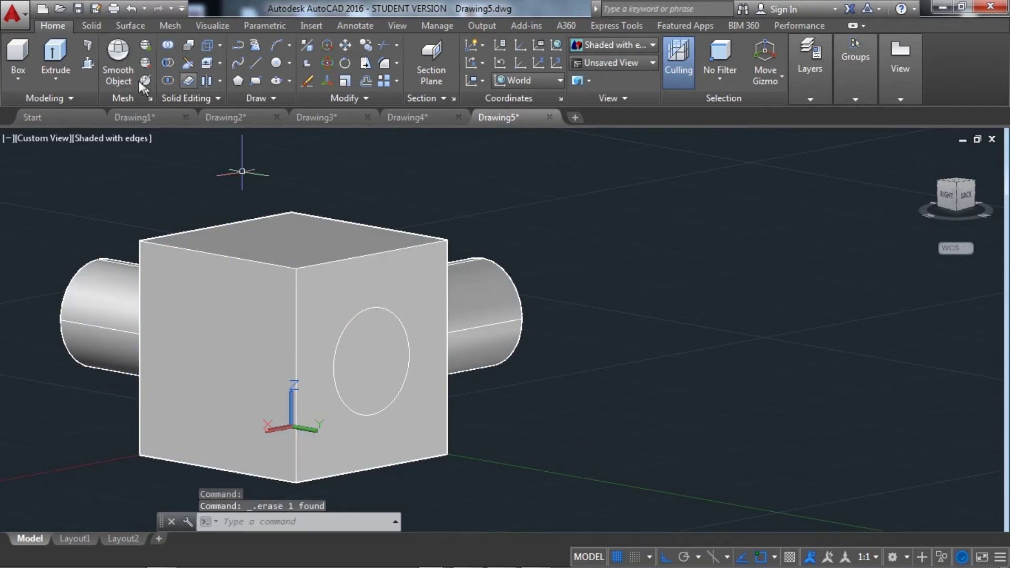
Press-pull the new circle into a third 3-inch peg, then orbit to a bare side face
type("presspull")
key("Return")
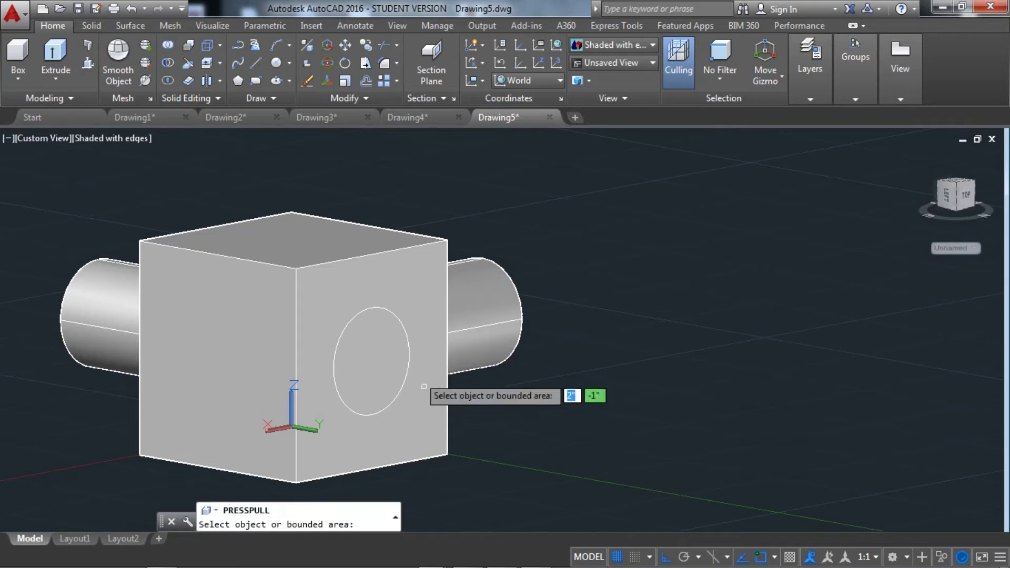
left_click(394, 377)
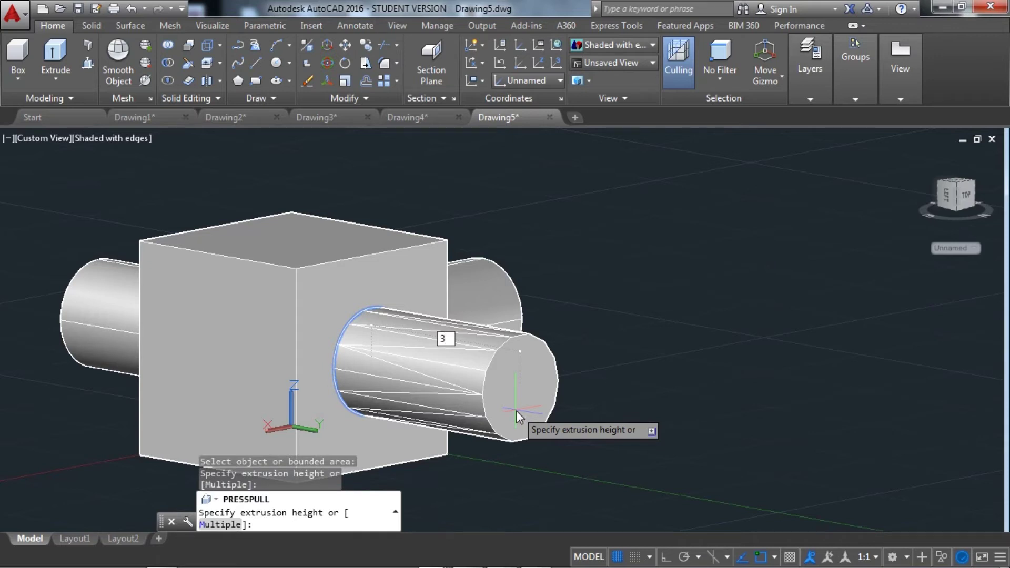
key("Return")
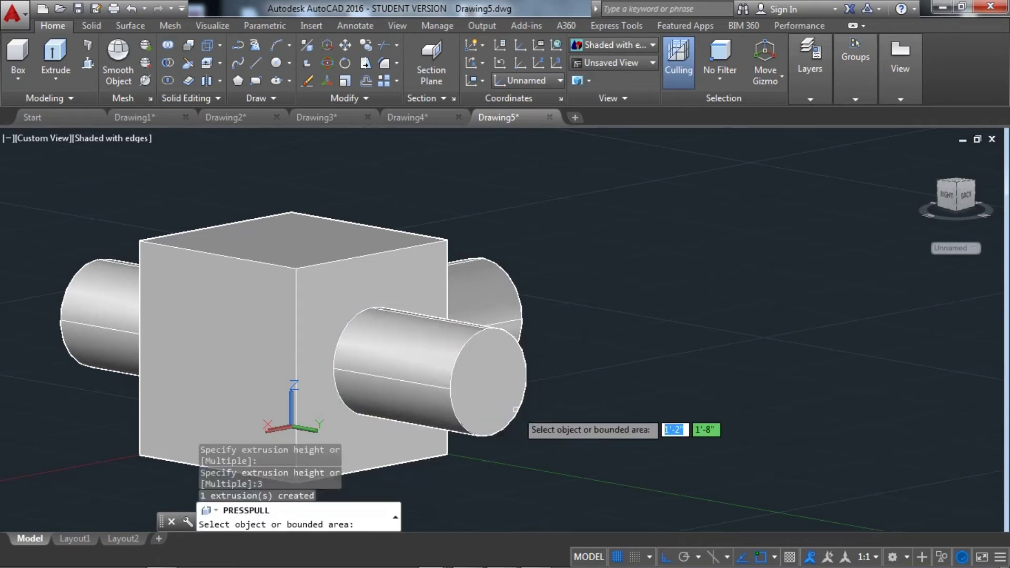
key("Return")
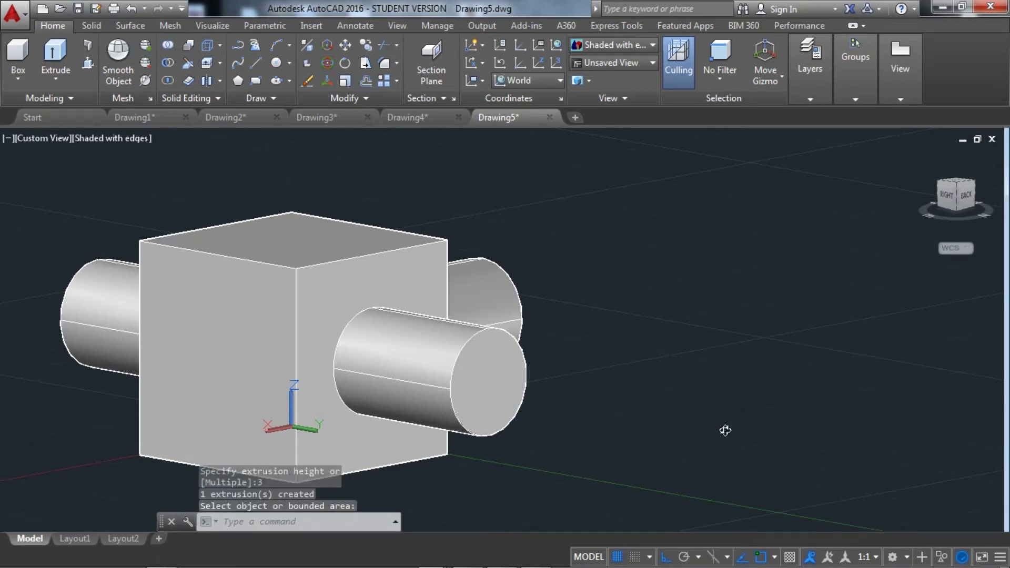
mouse_move(725, 430)
middle_mouse_down("shift")
mouse_move(888, 419)
mouse_move(848, 428)
mouse_move(886, 430)
middle_mouse_up("shift")
Draw a 2-inch guide line straight down from the side face's top-edge midpoint
left_click(437, 372)
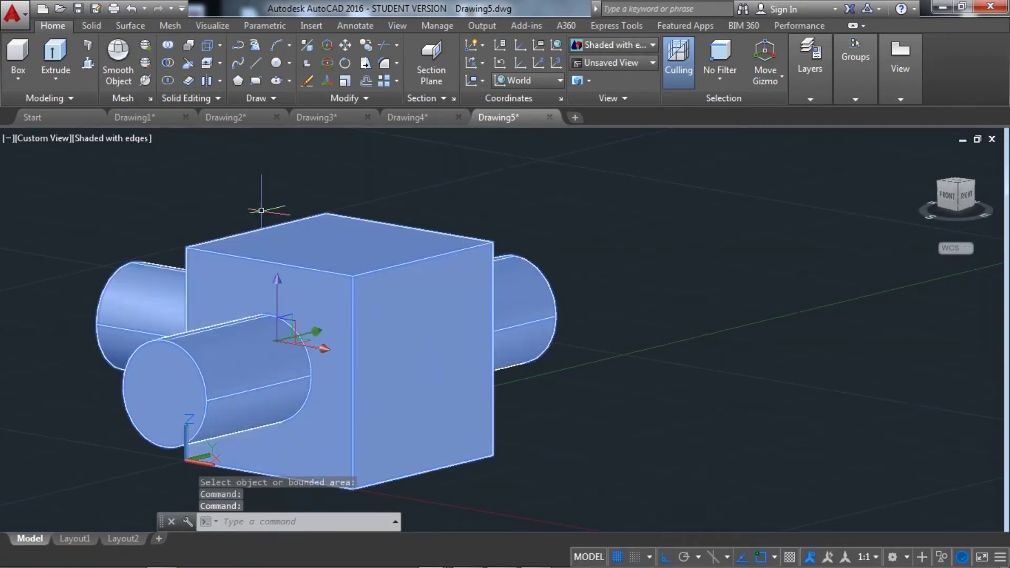
left_click(256, 65)
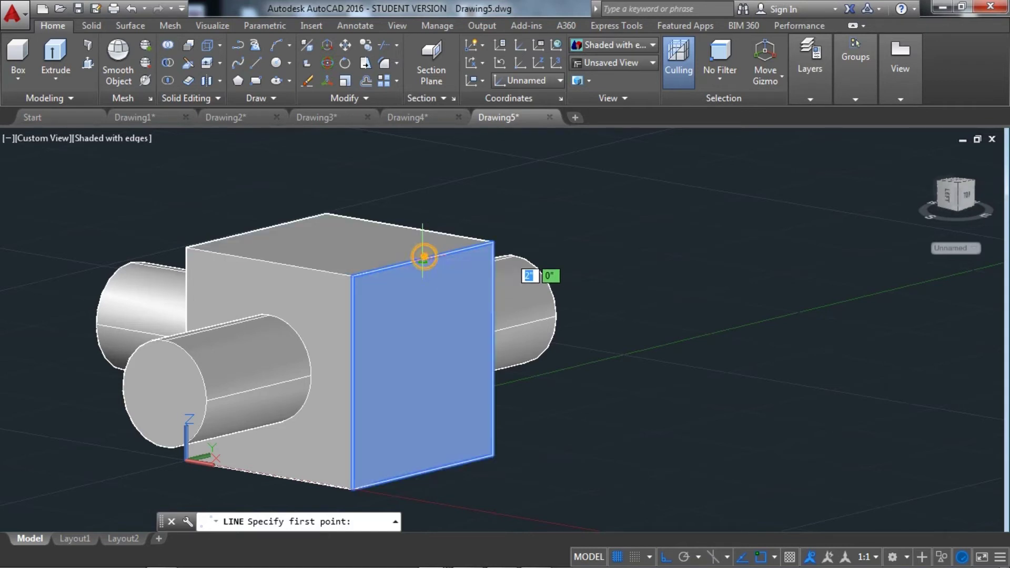
left_click(422, 260)
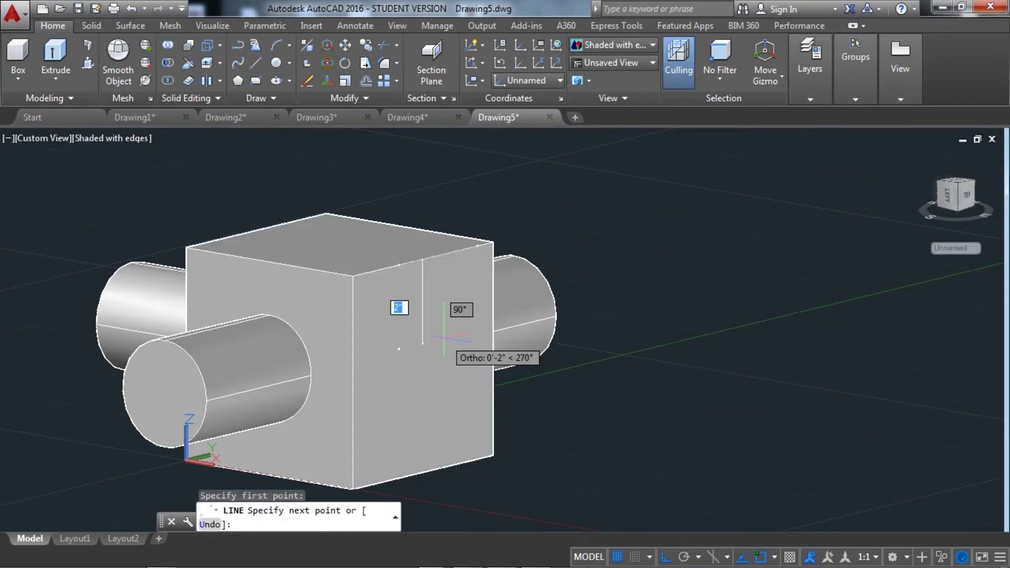
type("2")
key("Return")
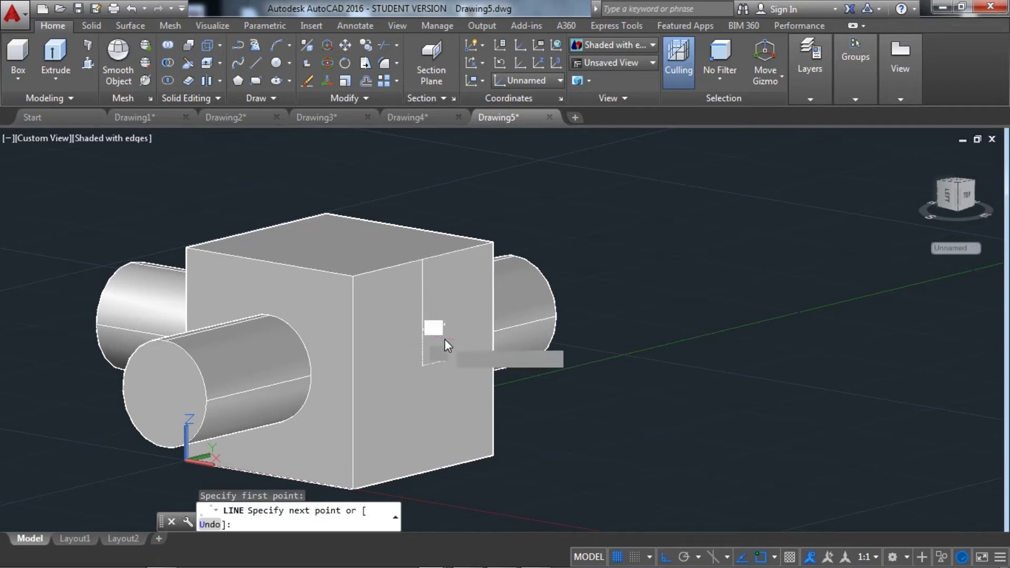
key("Return")
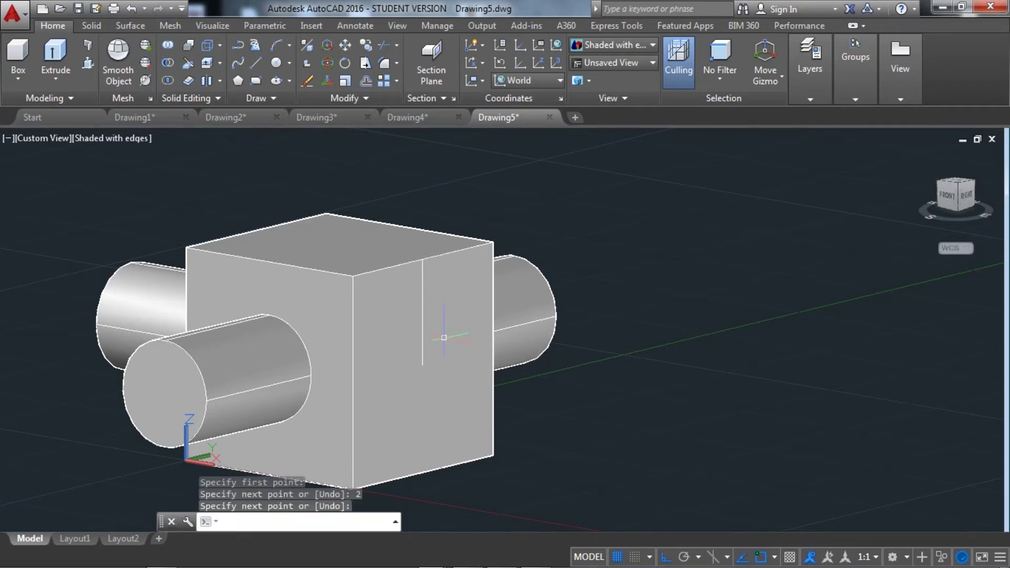
Draw a 1-inch-radius circle centred at the guide line's lower end
type("c")
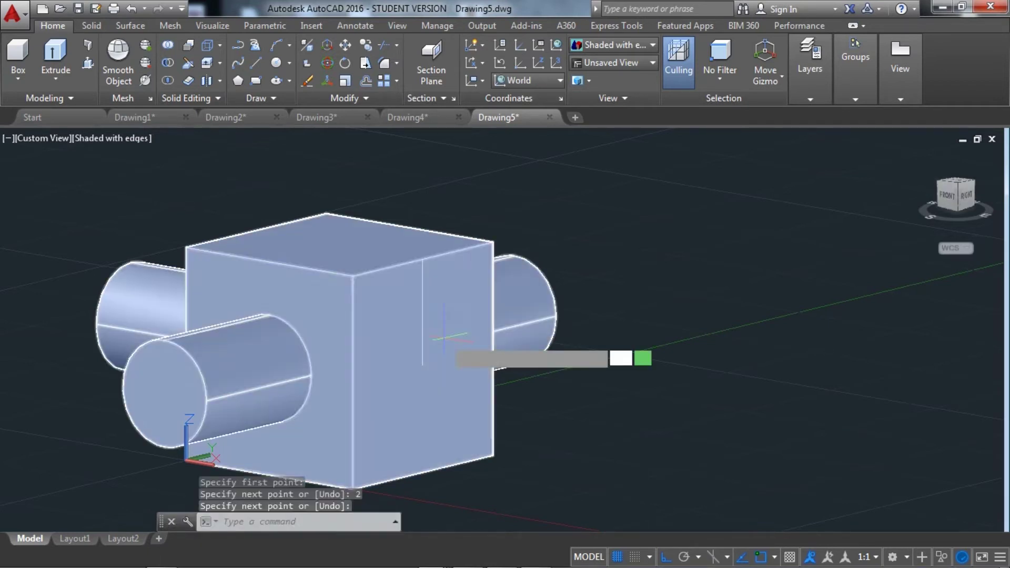
key("Return")
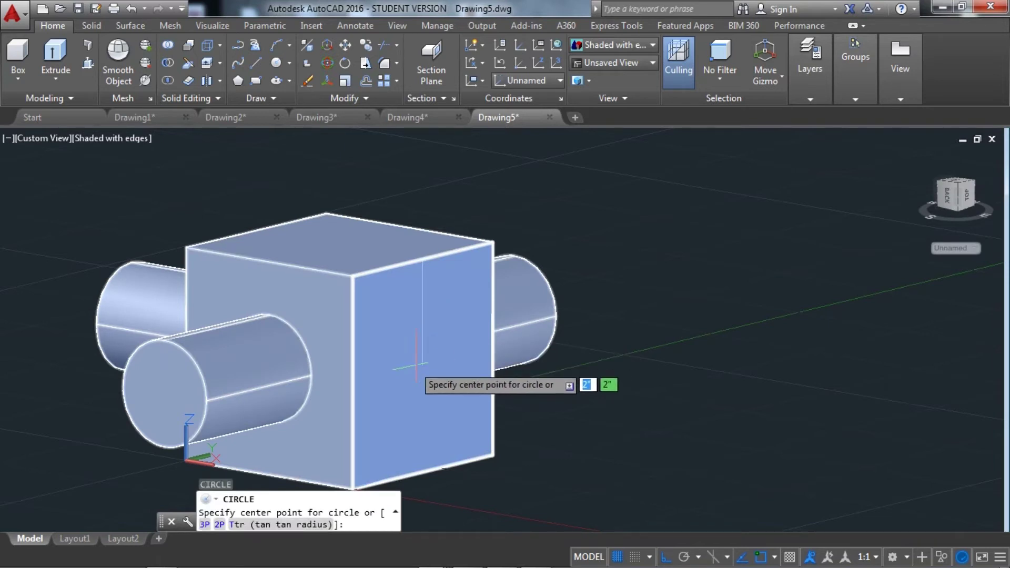
left_click(422, 365)
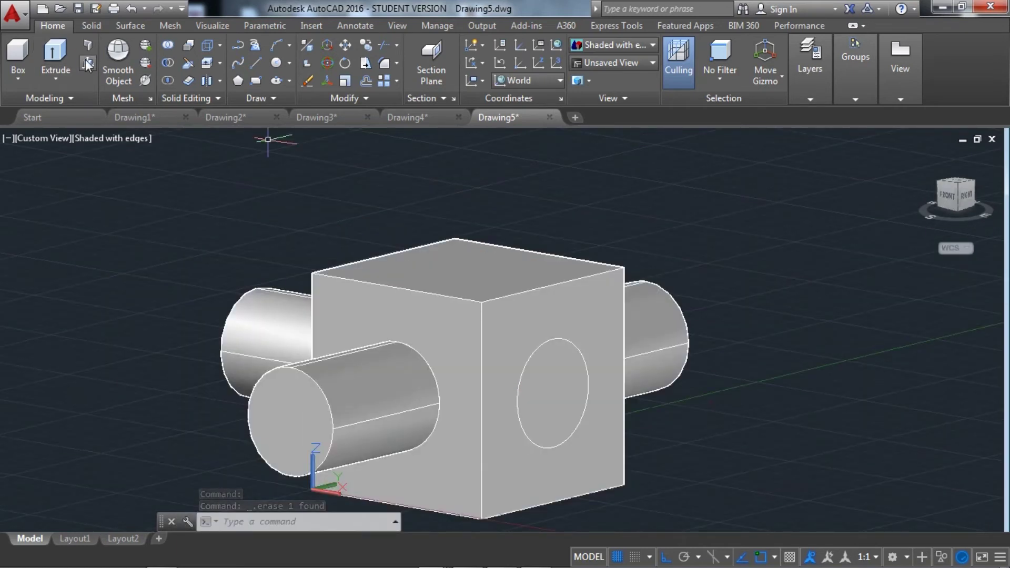
left_click(87, 62)
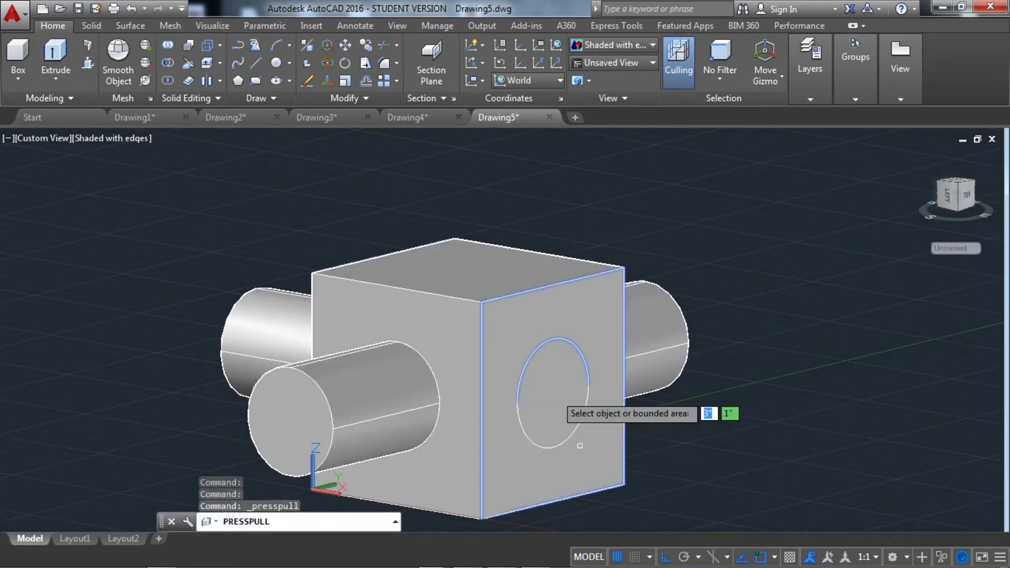
Extrude the side-face circle 3 units into a fourth peg, then orbit to look from above
left_click(545, 355)
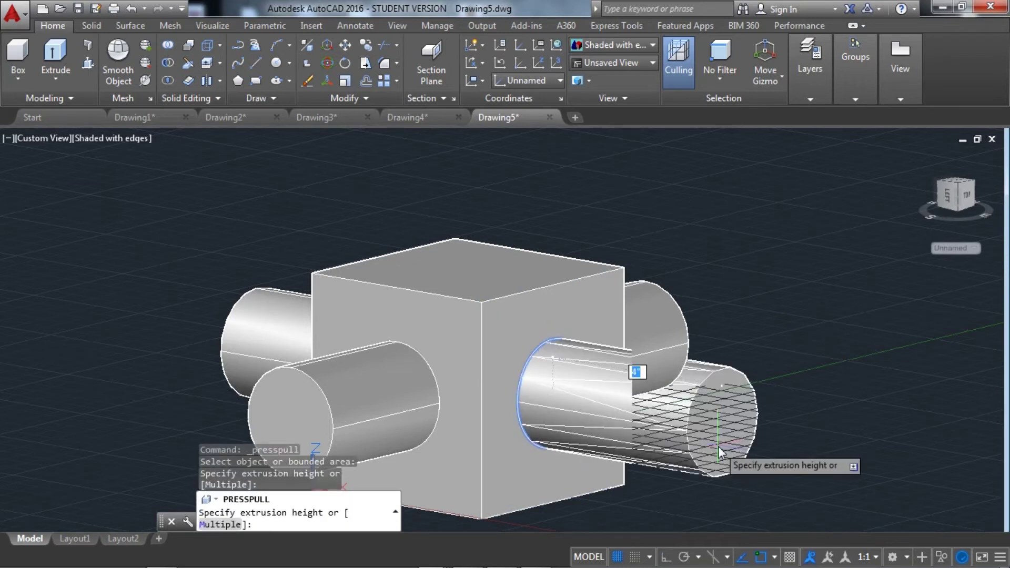
key("Return")
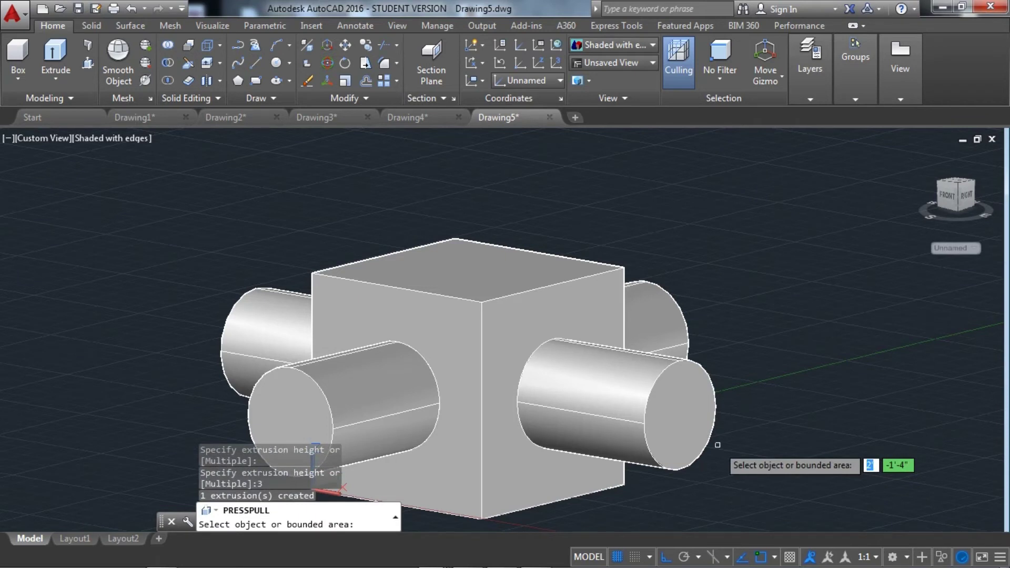
key("Return")
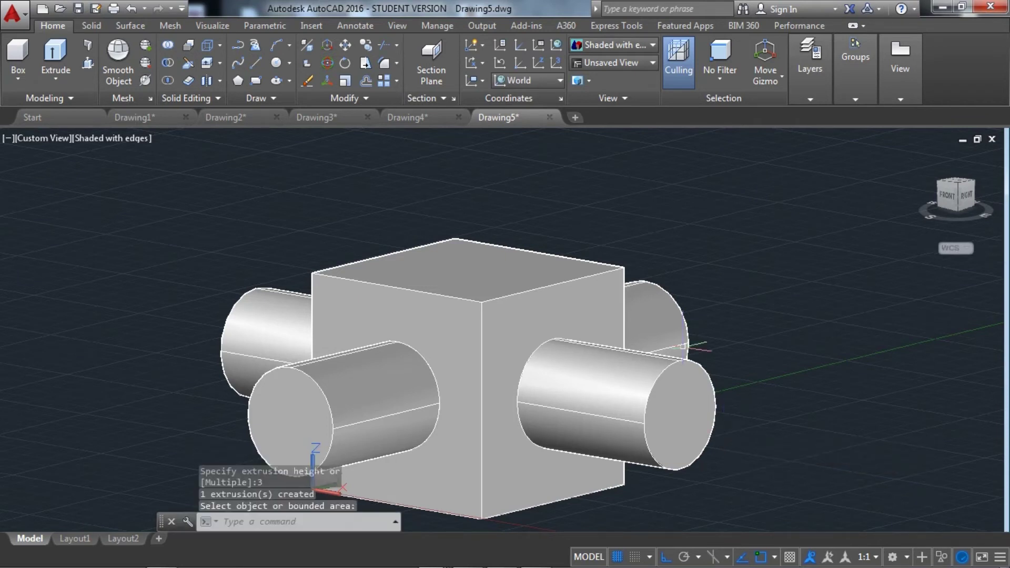
mouse_move(648, 286)
middle_mouse_down("shift")
mouse_move(740, 343)
mouse_move(809, 327)
mouse_move(829, 345)
mouse_move(840, 379)
mouse_move(835, 416)
middle_mouse_up("shift")
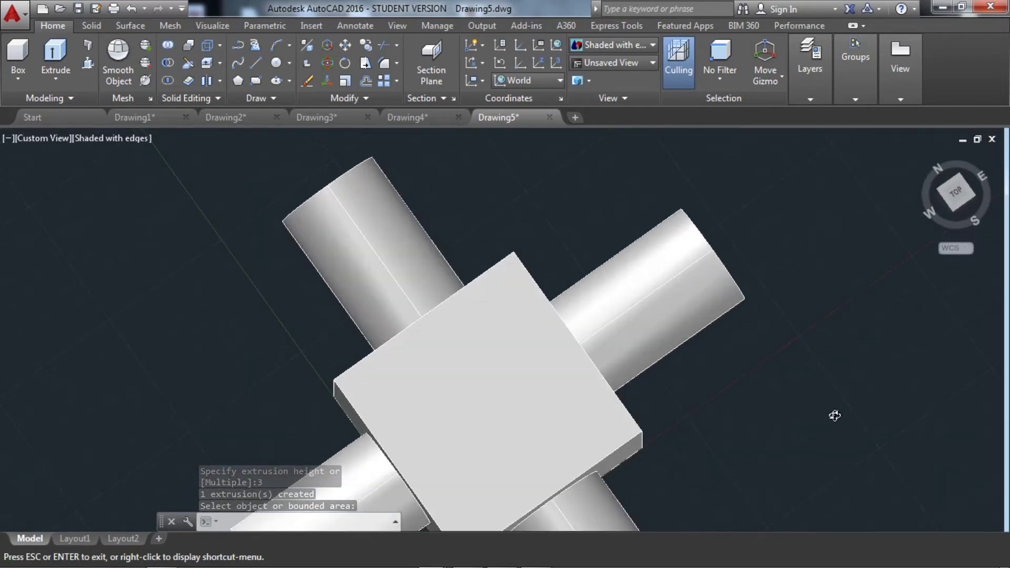
Zoom, pan and orbit from the top-down view to an angled view showing the cube's bare top face
scroll(620, 426, "down", 3)
key("Escape")
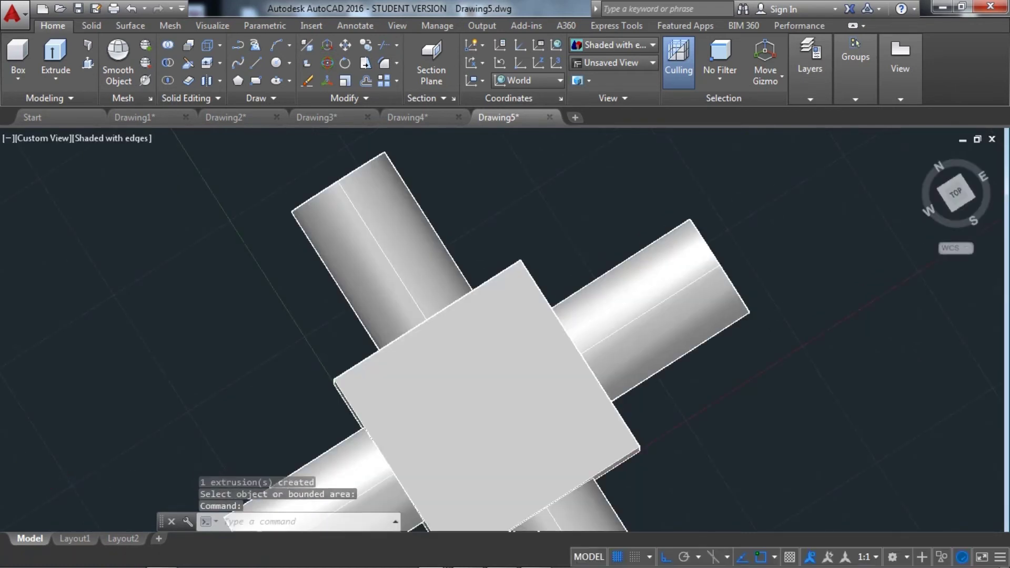
scroll(621, 426, "down", 2)
middle_click_drag(410, 368, 621, 426)
scroll(620, 426, "up", 2)
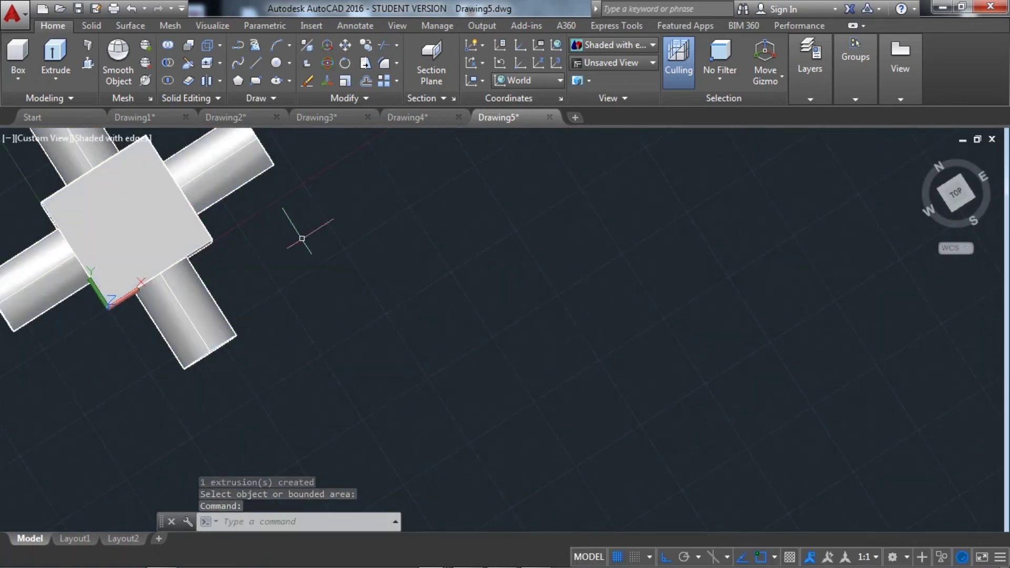
middle_click_drag(315, 257, 536, 318)
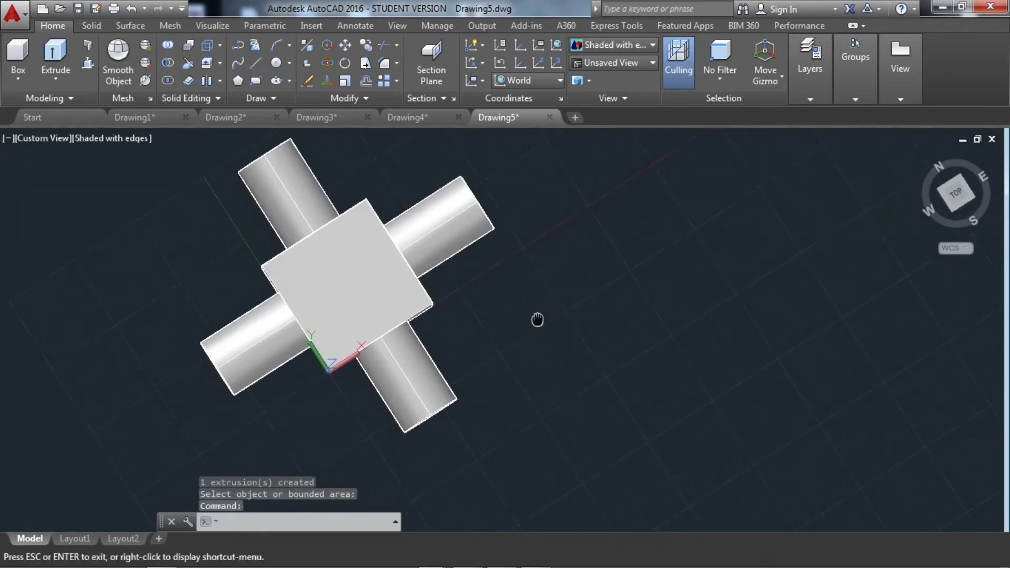
mouse_move(478, 307)
middle_mouse_down("shift")
mouse_move(533, 241)
mouse_move(515, 173)
mouse_move(475, 184)
mouse_move(451, 266)
mouse_move(525, 338)
mouse_move(581, 310)
mouse_move(628, 266)
mouse_move(683, 273)
mouse_move(732, 322)
mouse_move(720, 382)
mouse_move(678, 405)
middle_mouse_up("shift")
mouse_move(613, 303)
middle_mouse_down("shift")
mouse_move(649, 289)
mouse_move(615, 207)
middle_mouse_up("shift")
Draw a radius-1 circle centred at the guide line's end on the top face
key("ctrl+z")
key("ctrl+z")
type("c")
key("Return")
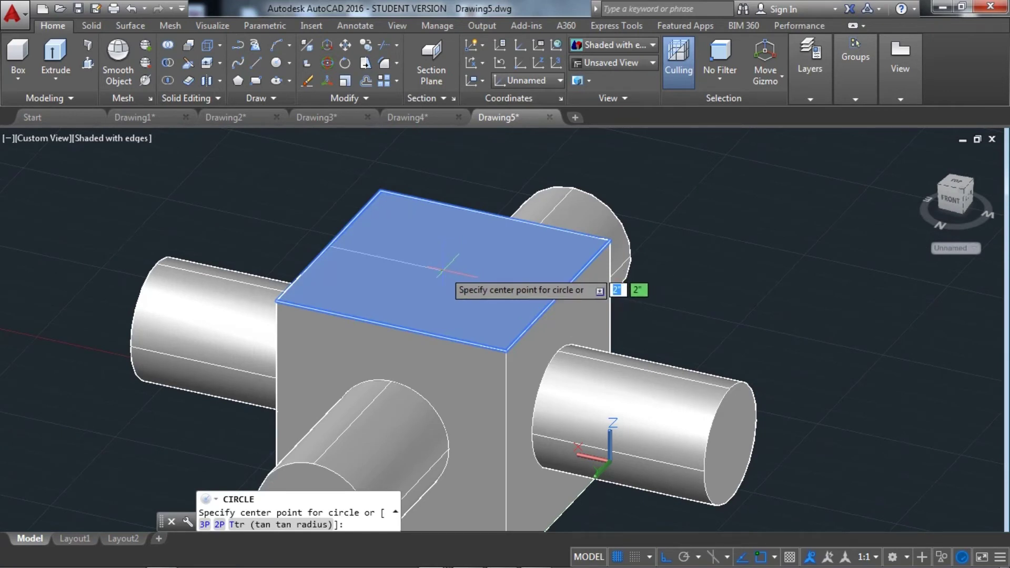
left_click(444, 271)
type("1")
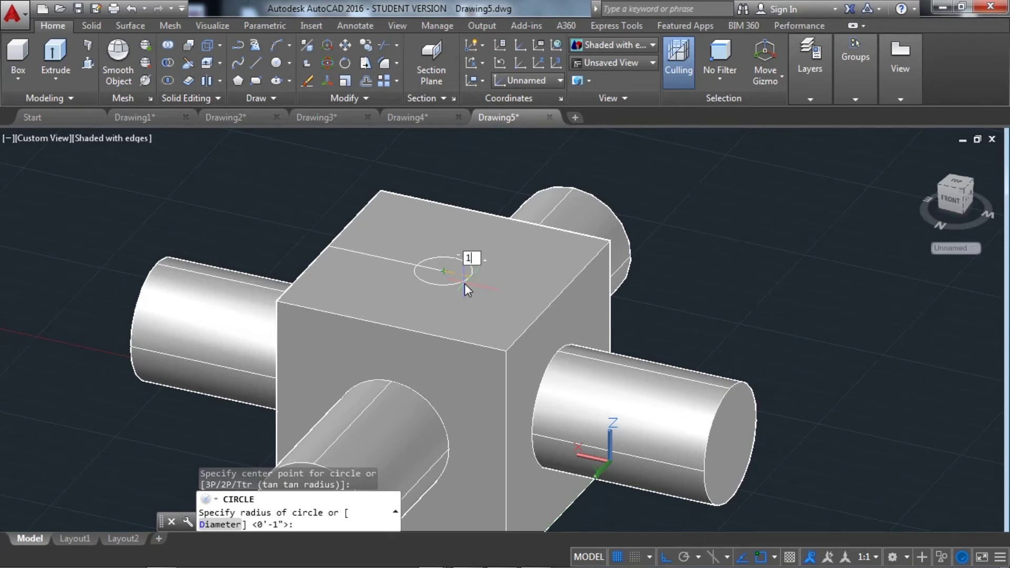
key("Return")
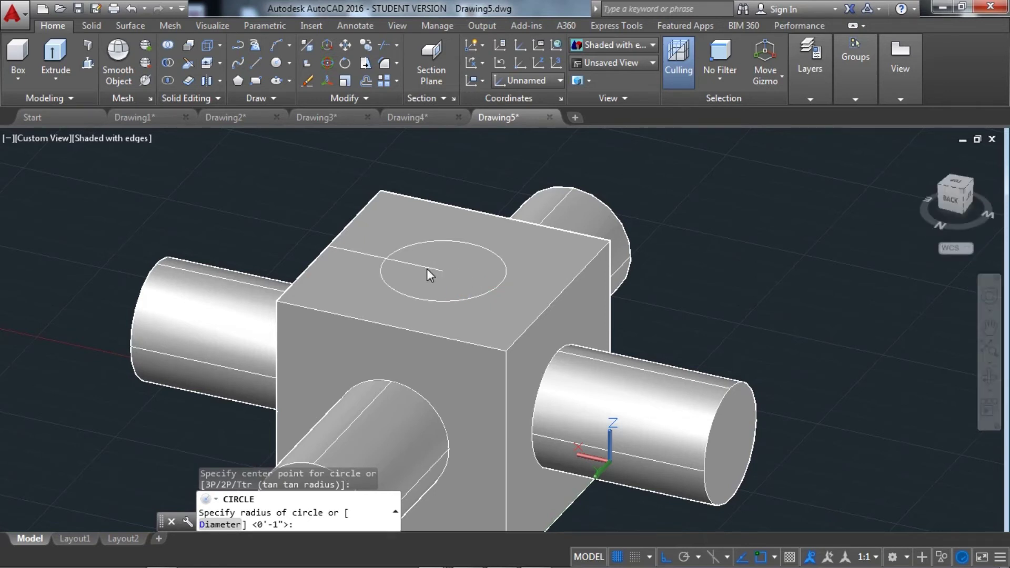
Window-select the top-face guide line and delete it, leaving only the circle
scroll(427, 268, "up", 2)
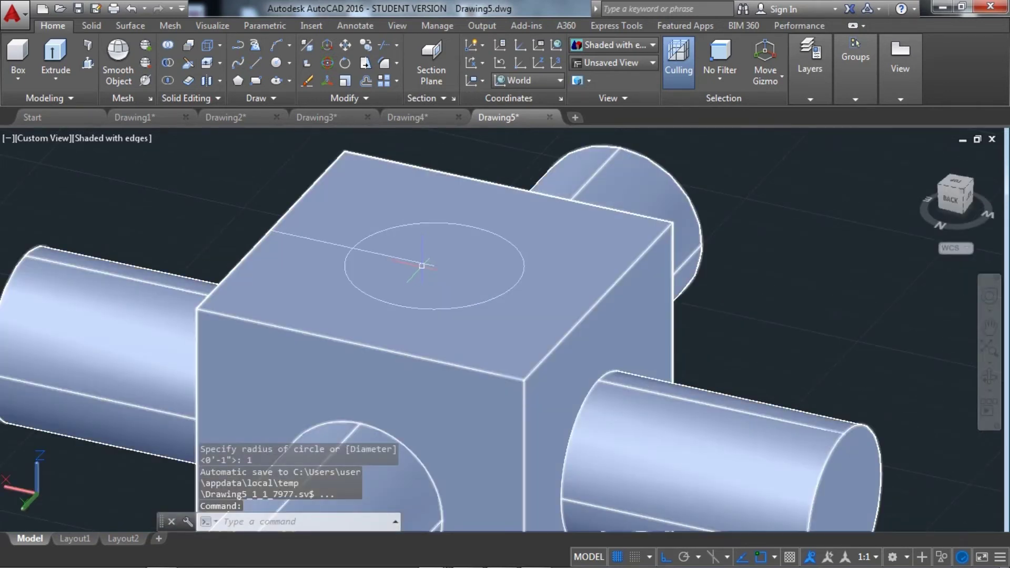
left_click(419, 261)
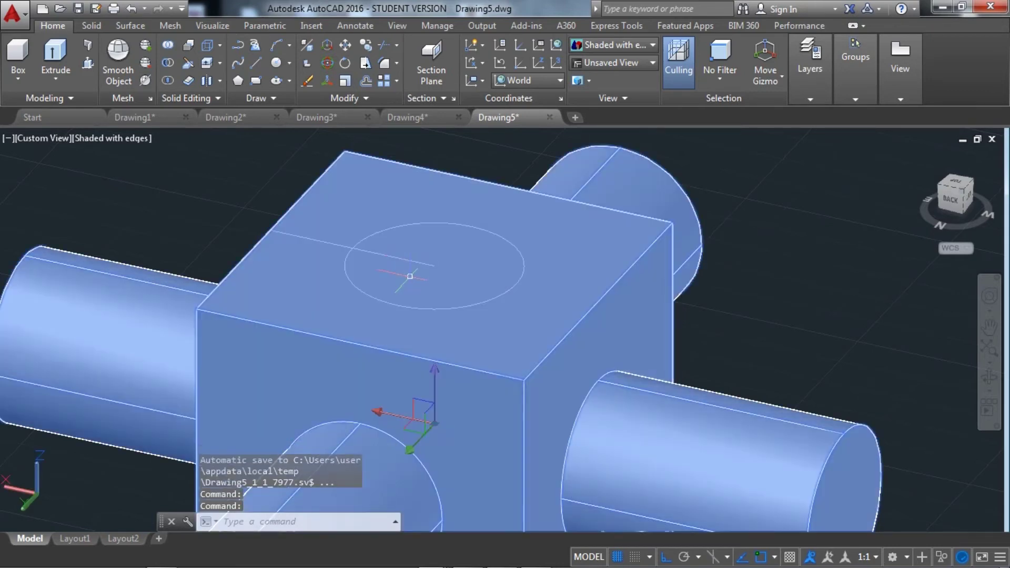
scroll(400, 268, "up", 3)
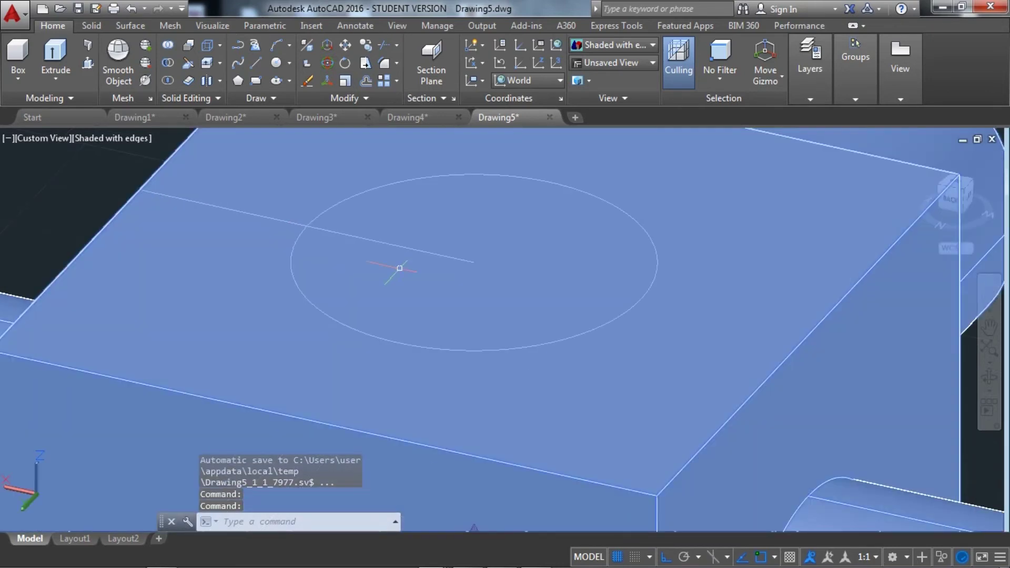
key("Escape")
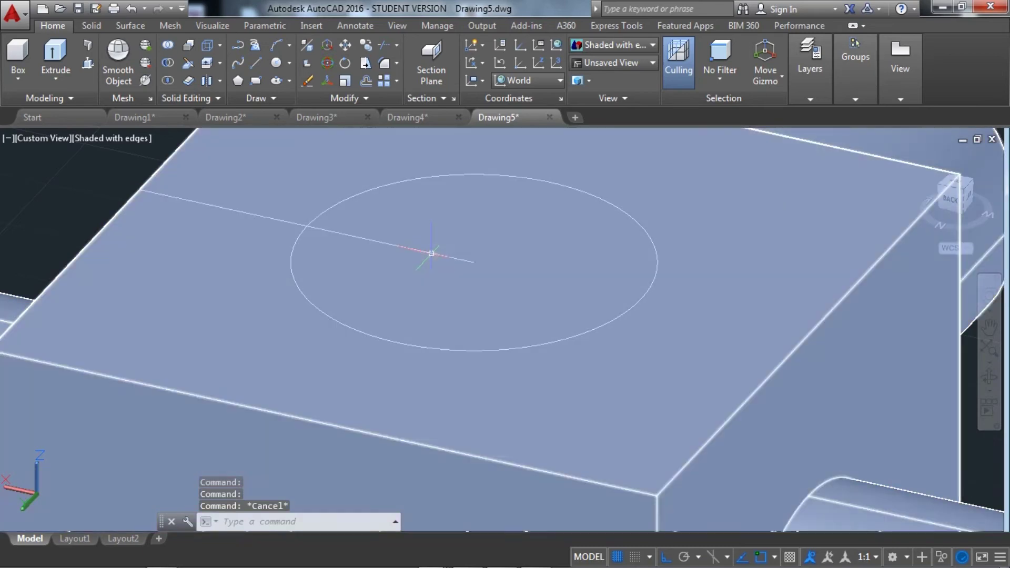
left_click(431, 251)
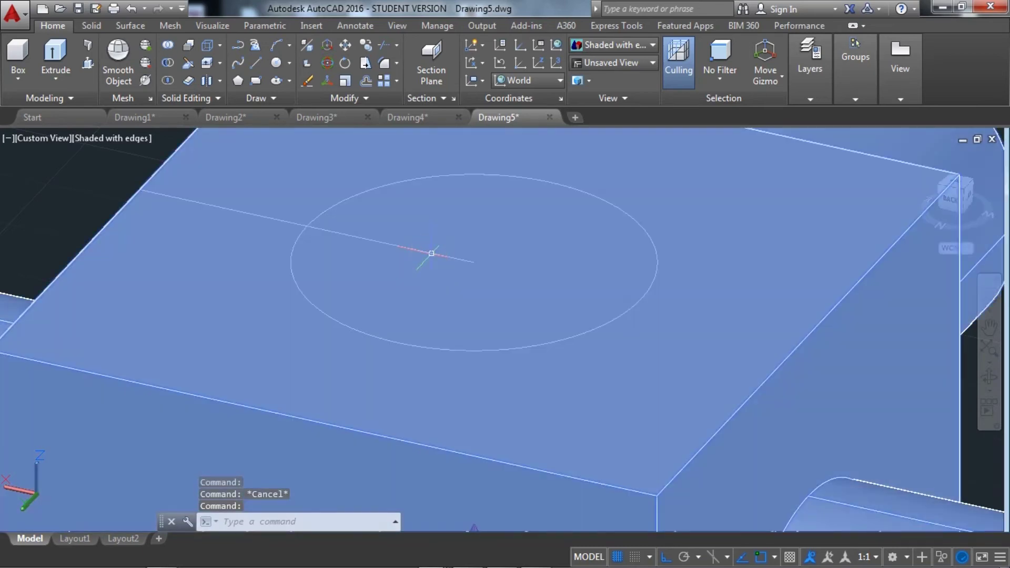
key("Escape")
scroll(300, 244, "up", 3)
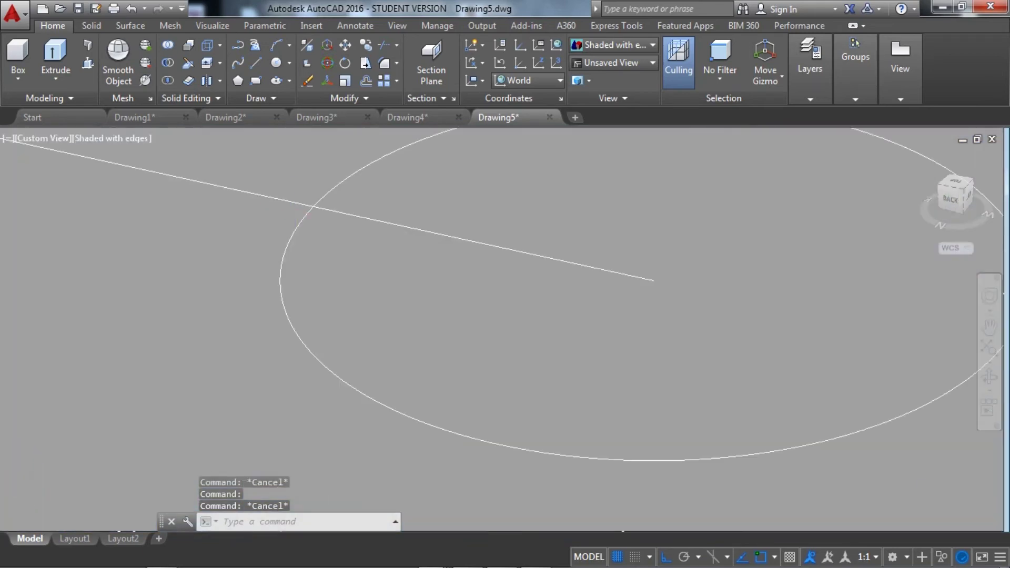
left_click(292, 203)
left_click(276, 197)
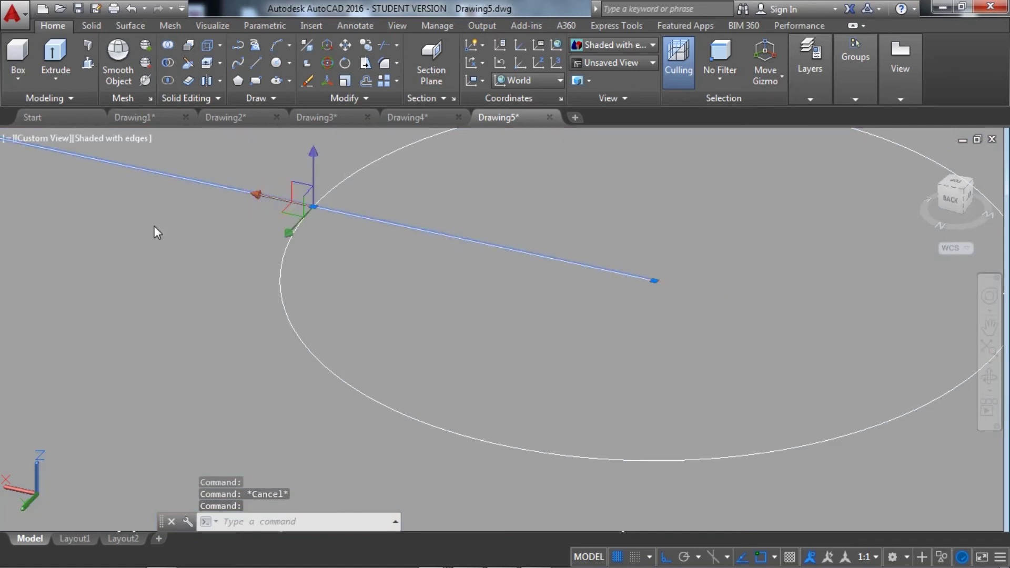
key("Delete")
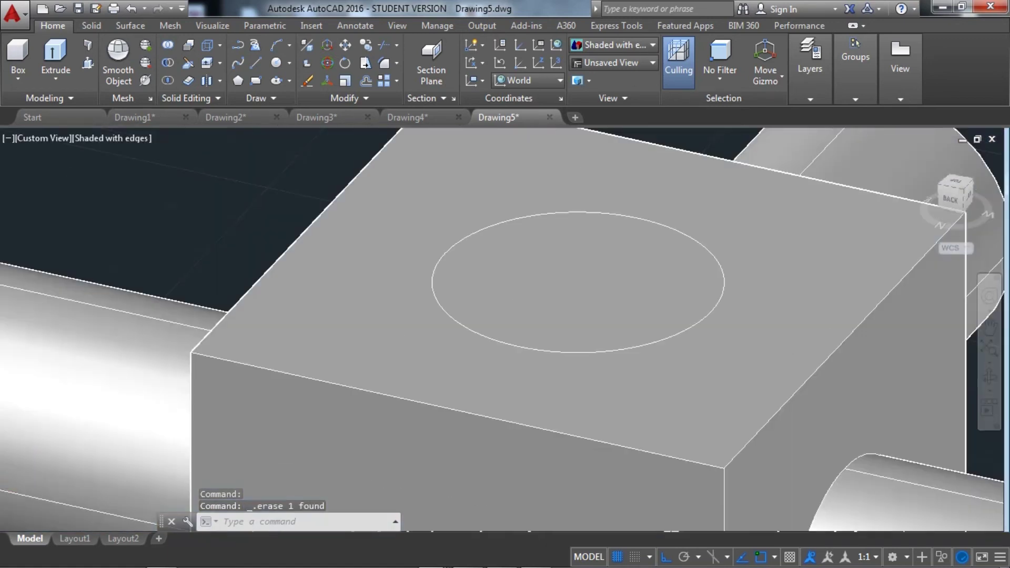
scroll(480, 219, "down", 5)
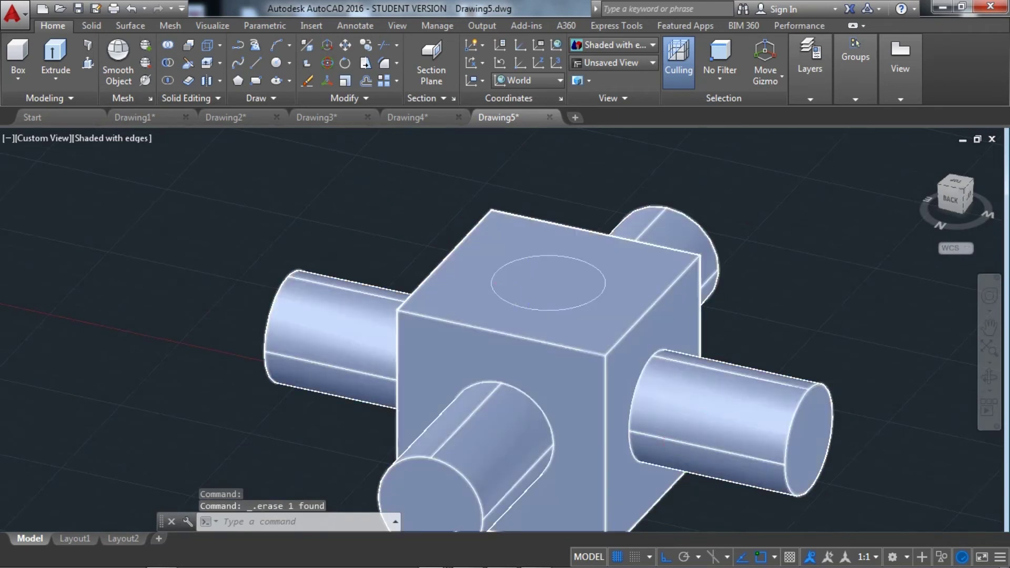
scroll(338, 266, "down", 3)
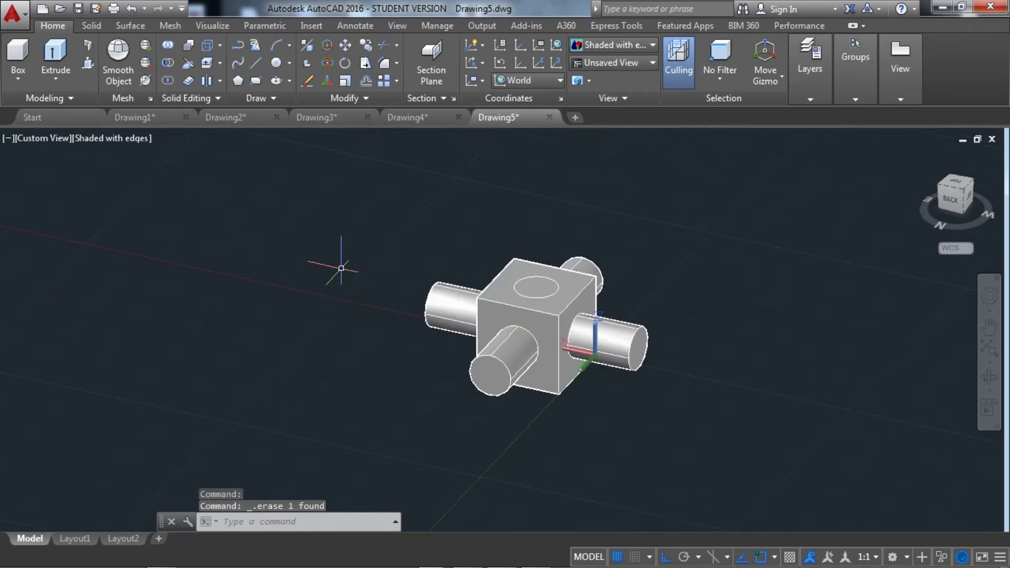
Press-pull the top-face circle up 3 units into a fifth peg, then orbit to the underside
left_click(88, 63)
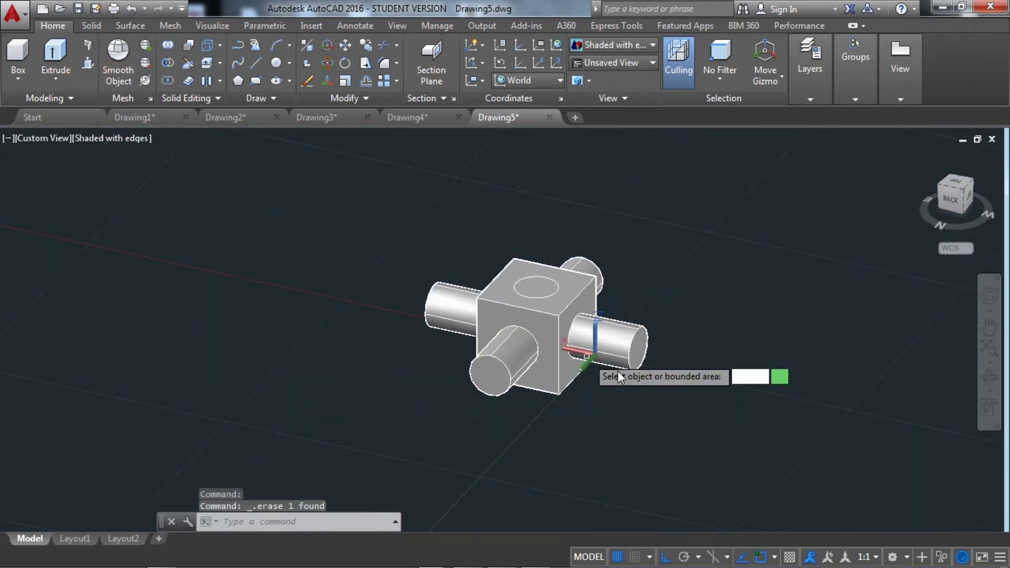
scroll(519, 273, "up", 3)
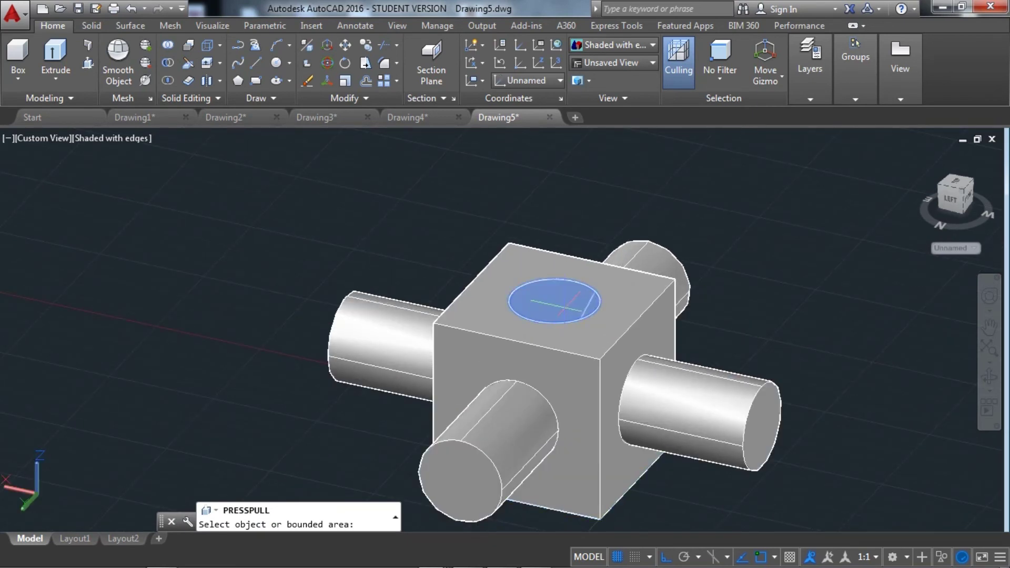
left_click(550, 291)
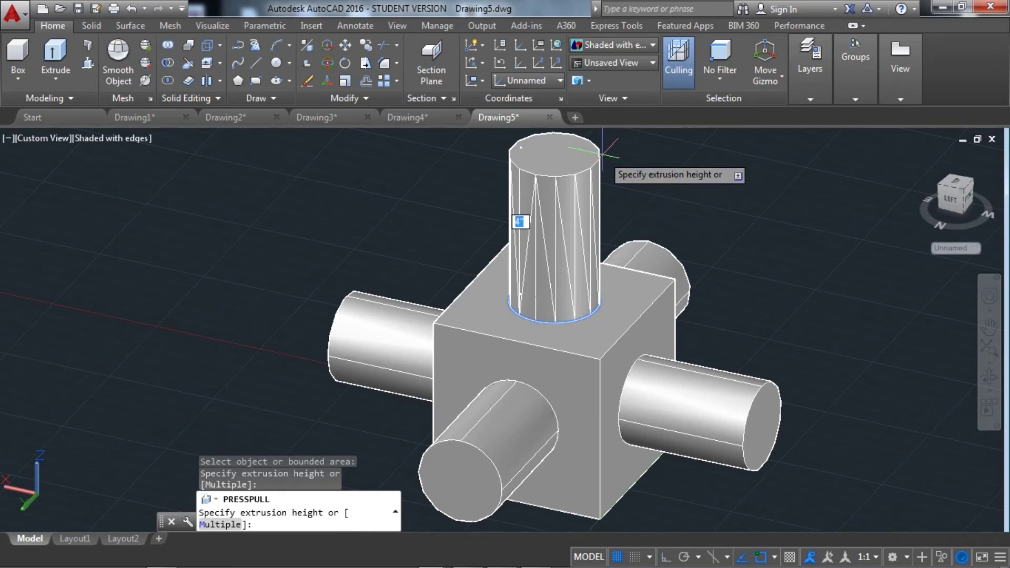
type("3")
key("Return")
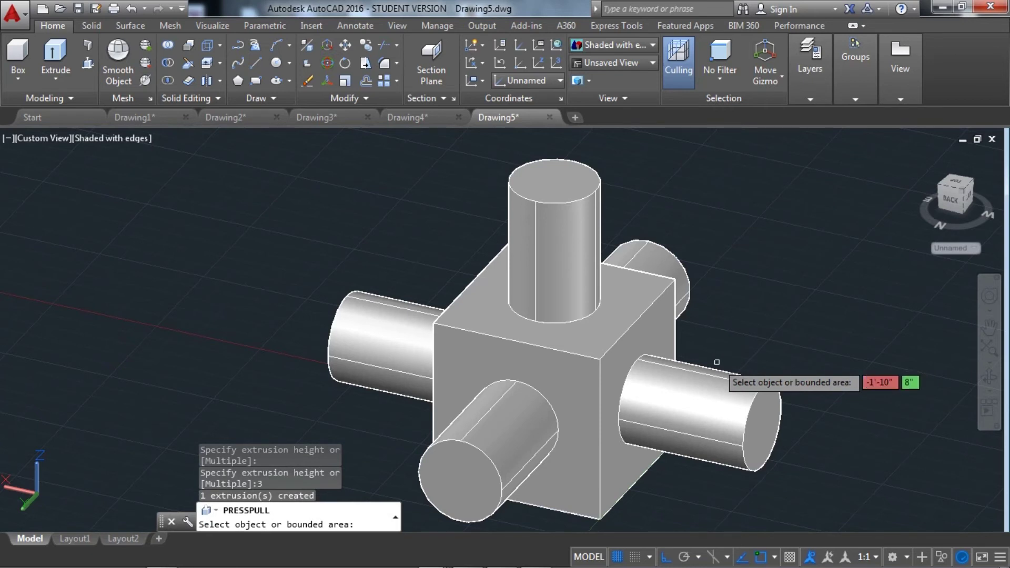
key("Return")
middle_click_drag(714, 282, 706, 246)
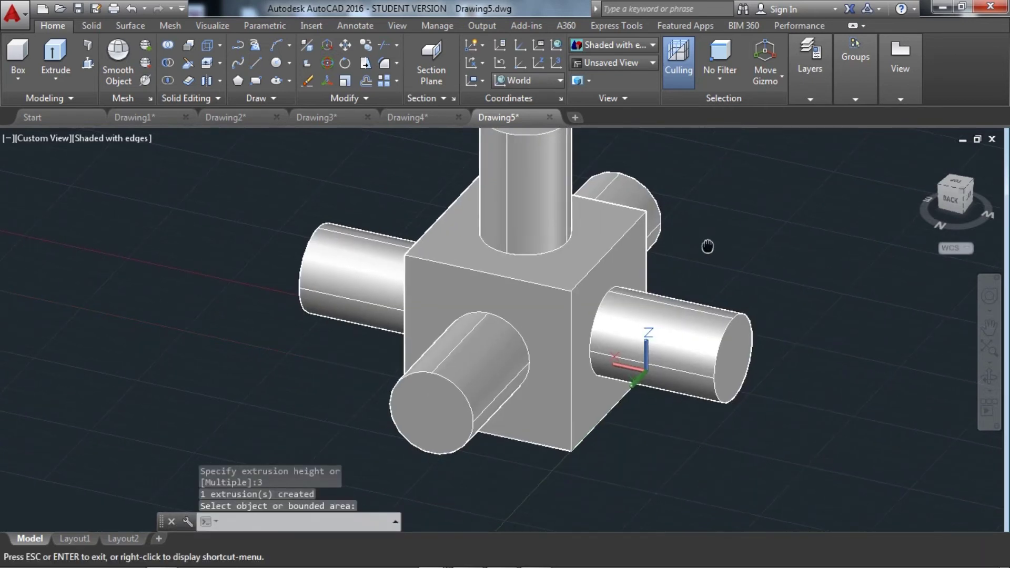
key("Return")
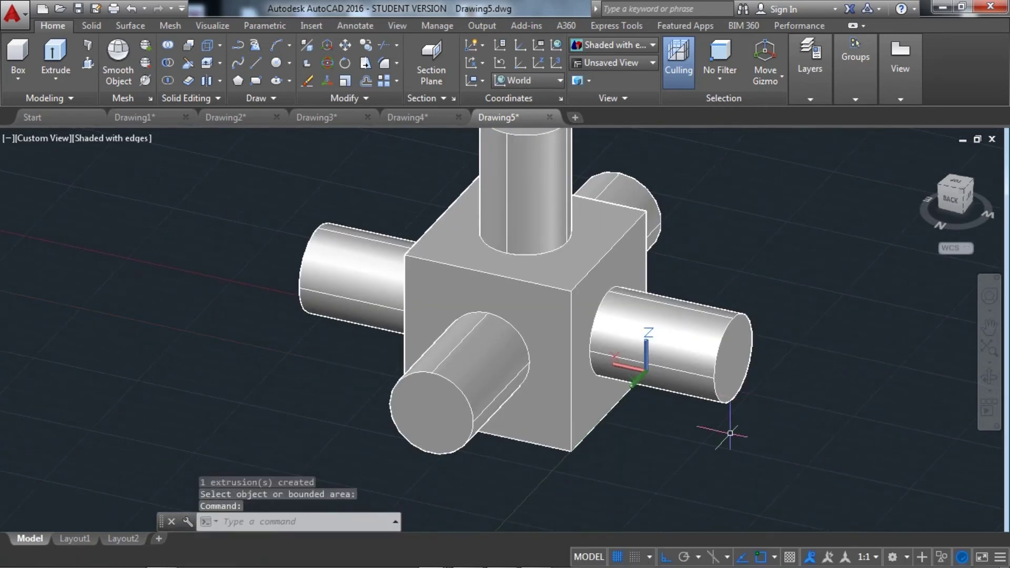
mouse_move(691, 461)
middle_mouse_down("shift")
mouse_move(752, 196)
mouse_move(778, 191)
mouse_move(818, 221)
middle_mouse_up("shift")
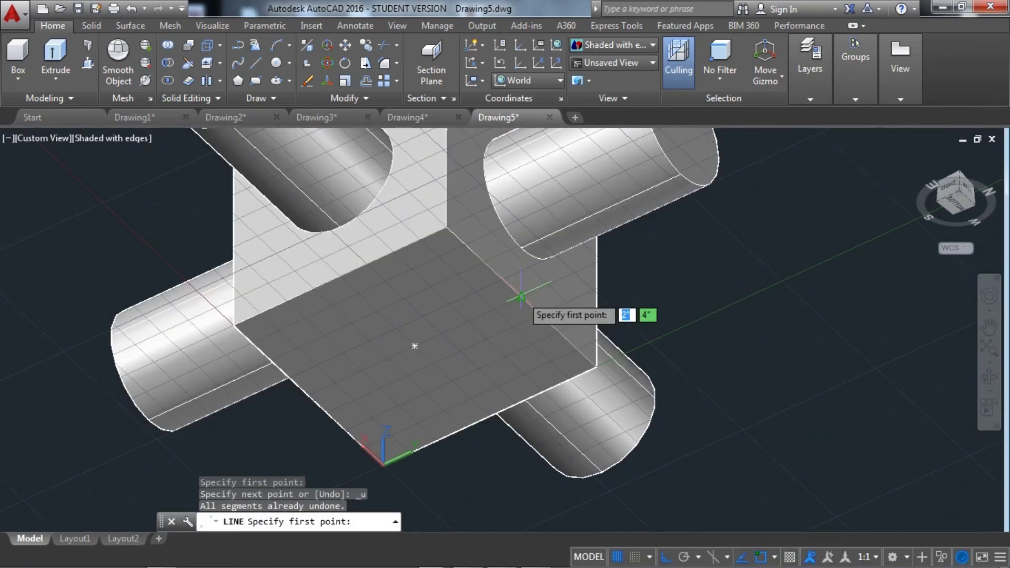
Draw a 2-unit guide line on the cube's bottom face
left_click(521, 295)
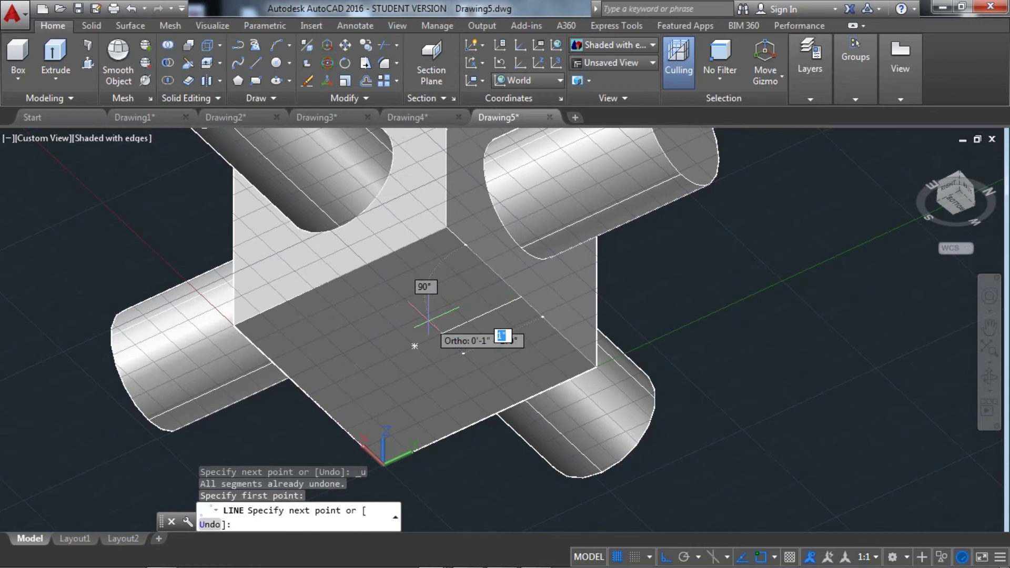
type("2")
key("Return")
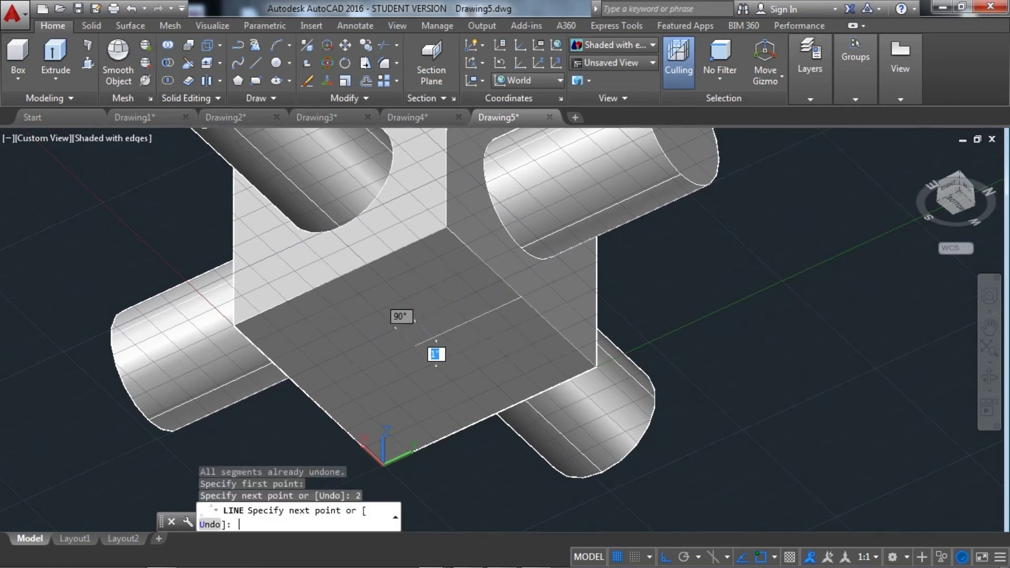
key("Return")
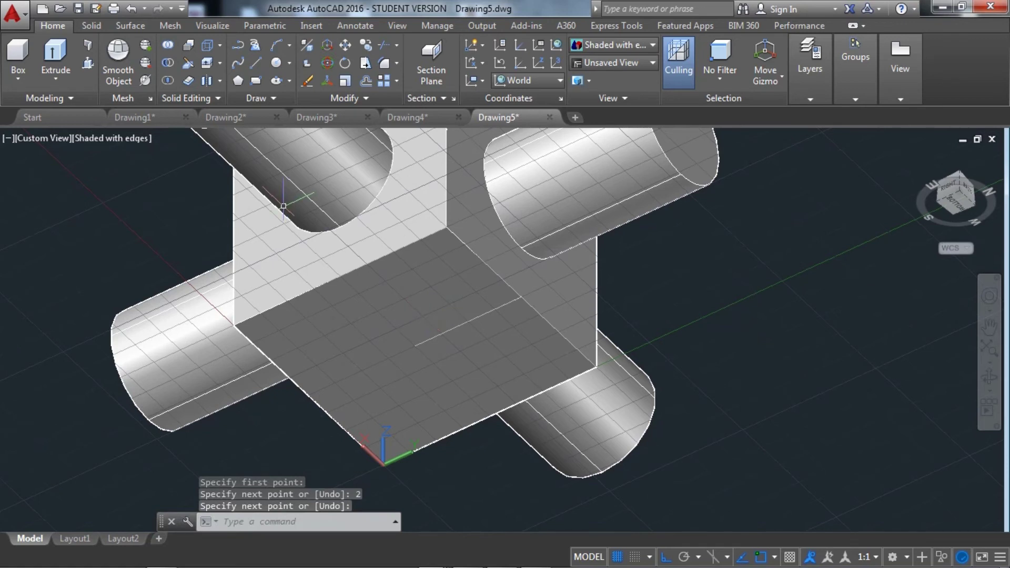
Draw a circle of radius 1 centred at the guide line's endpoint
type("c")
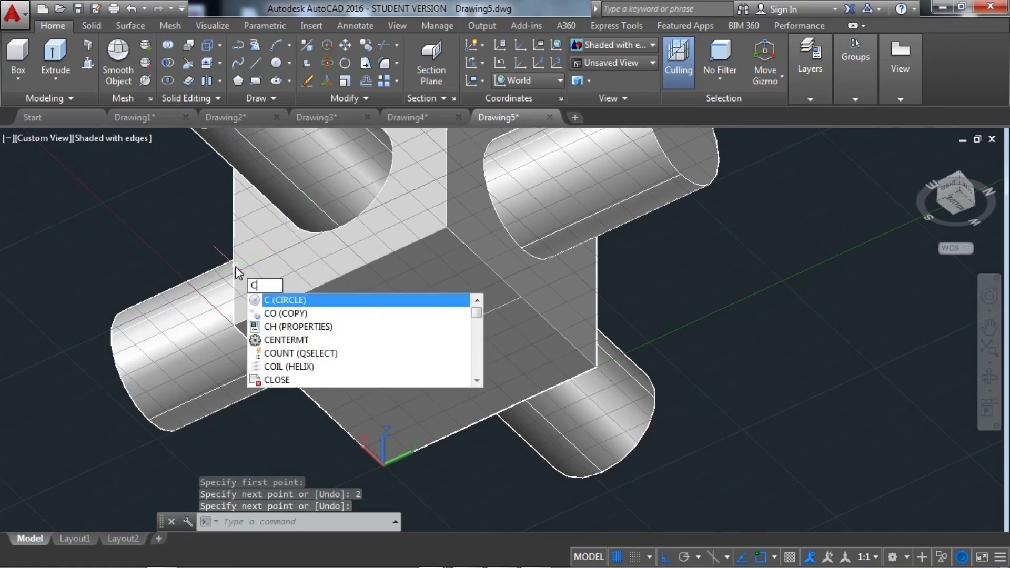
key("Return")
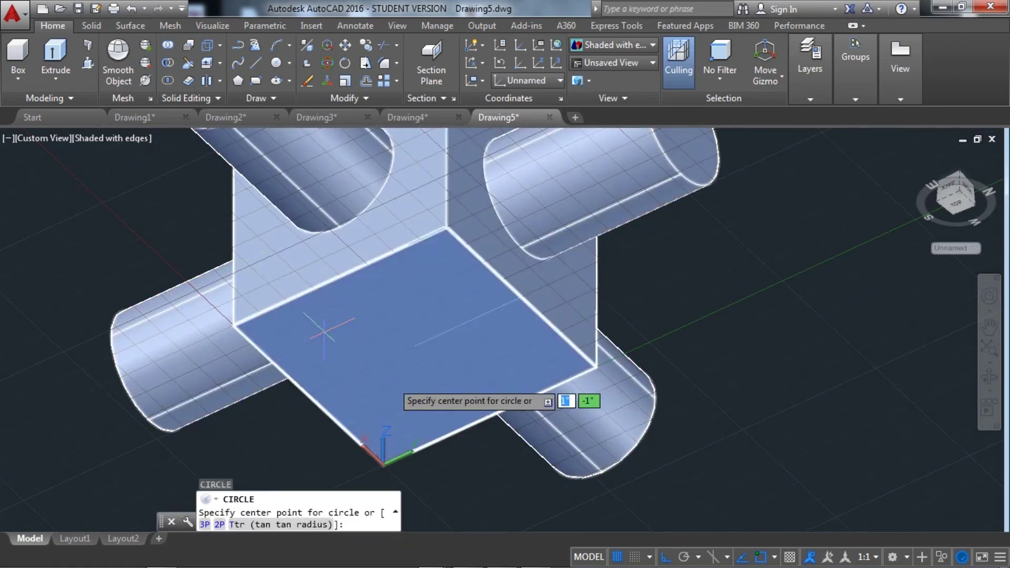
scroll(382, 314, "up", 3)
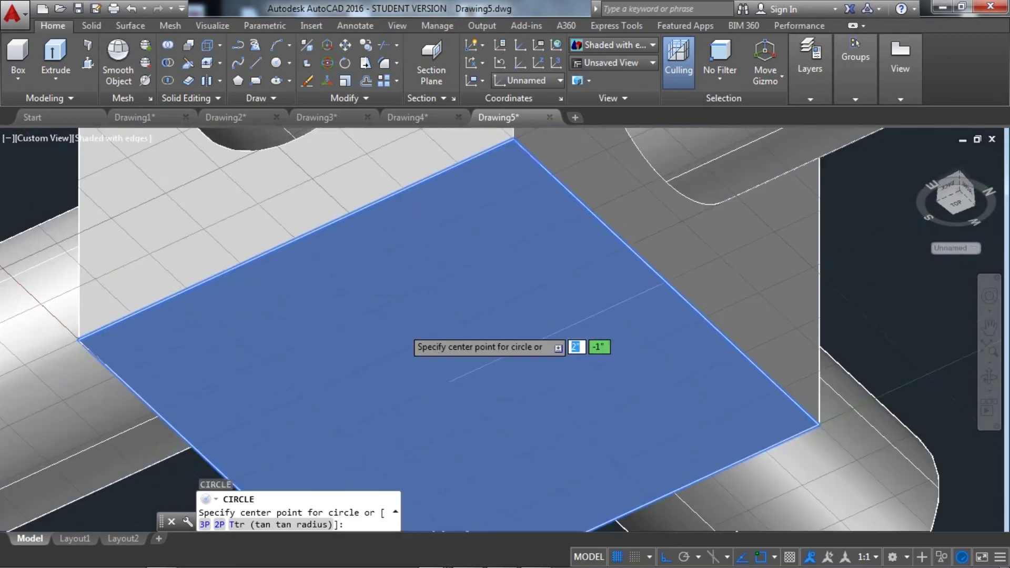
left_click(446, 382)
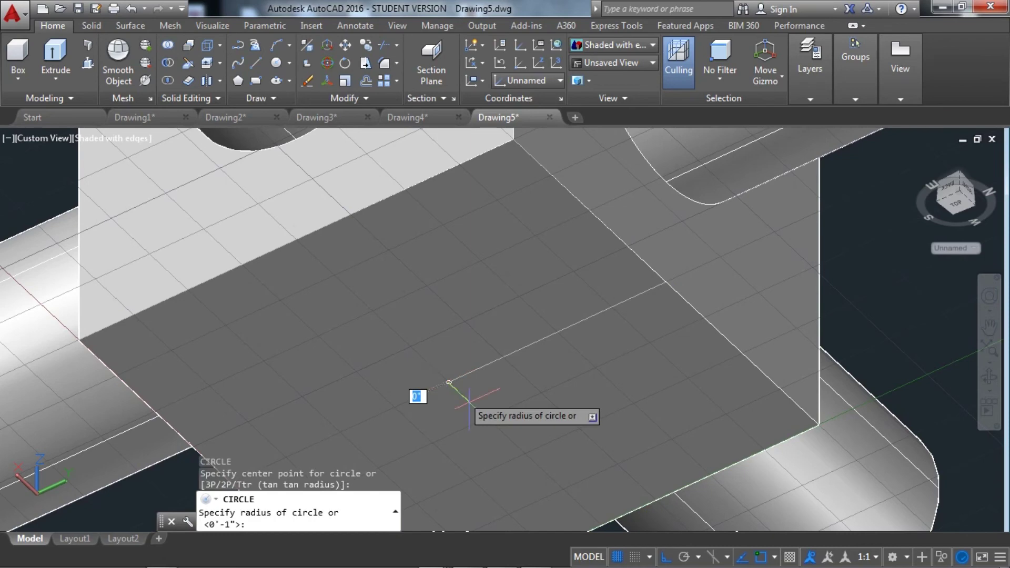
type("1")
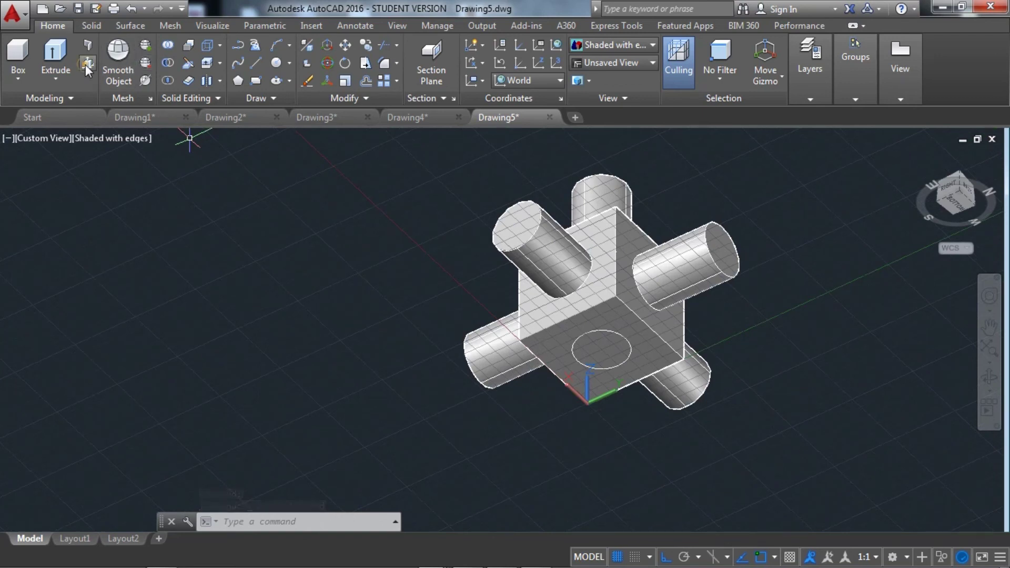
Press-pull the underside circle 1 unit, then undo the too-short peg
key("ctrl+shift+e")
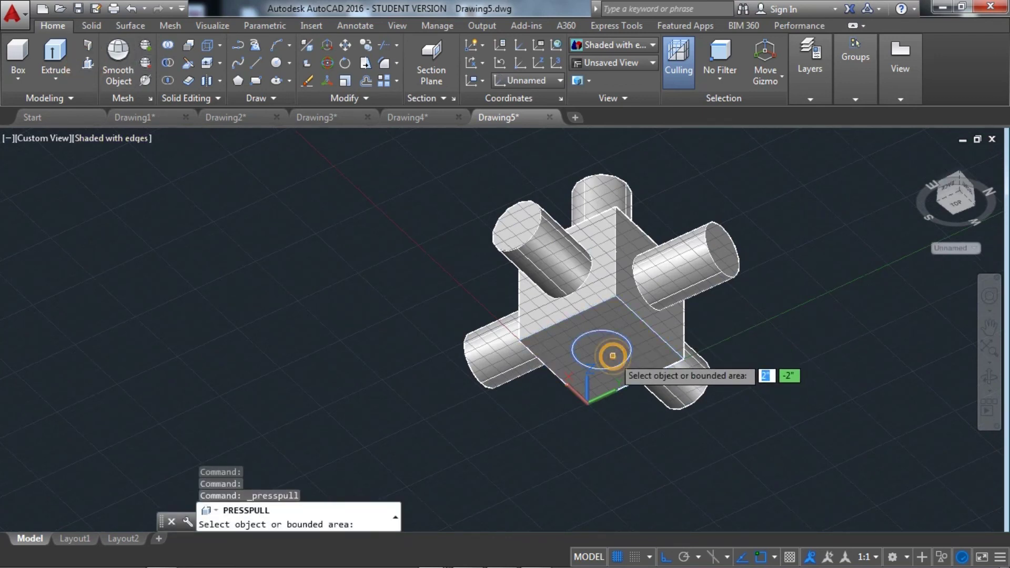
left_click(608, 352)
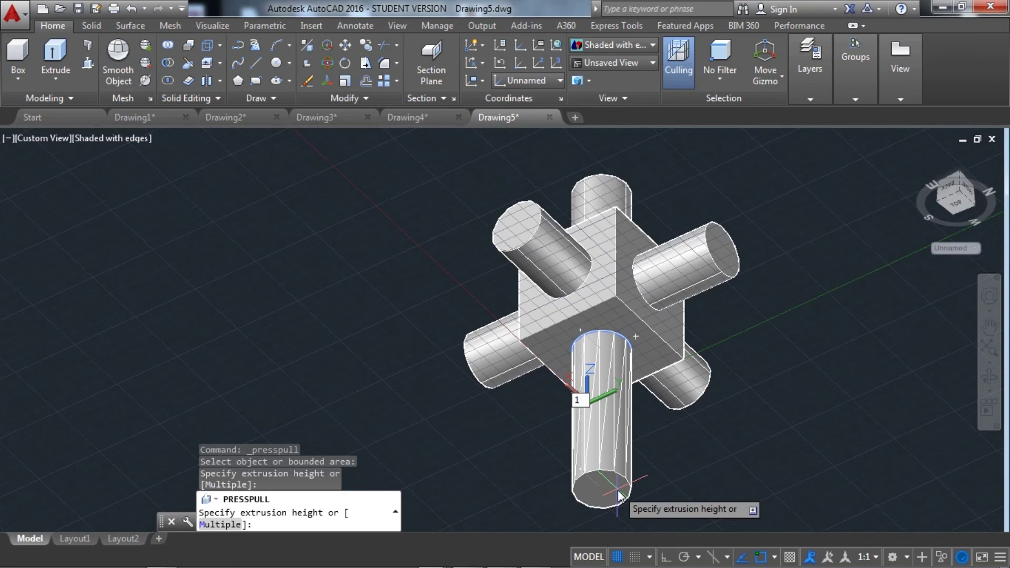
key("Return")
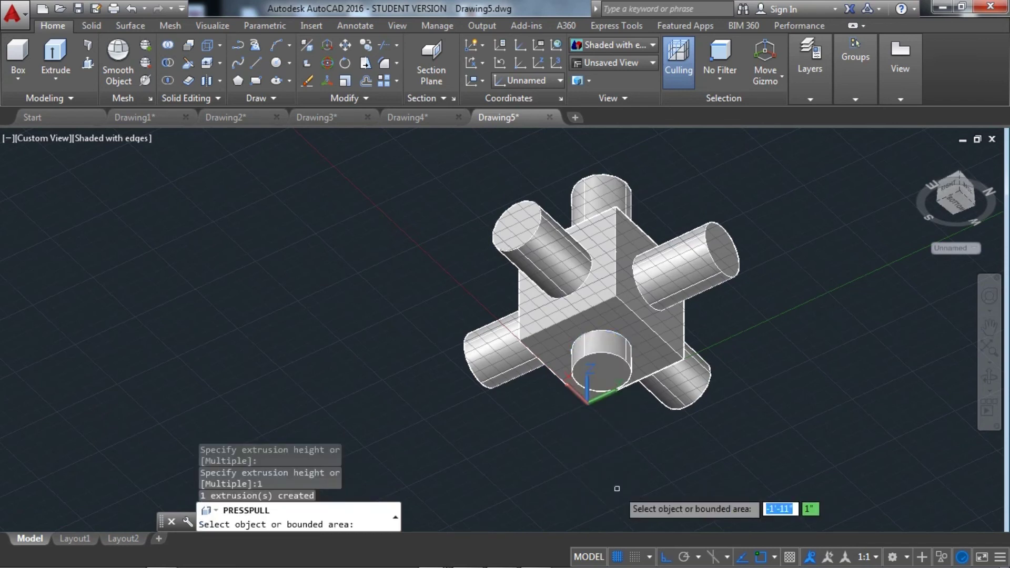
key("ctrl+z")
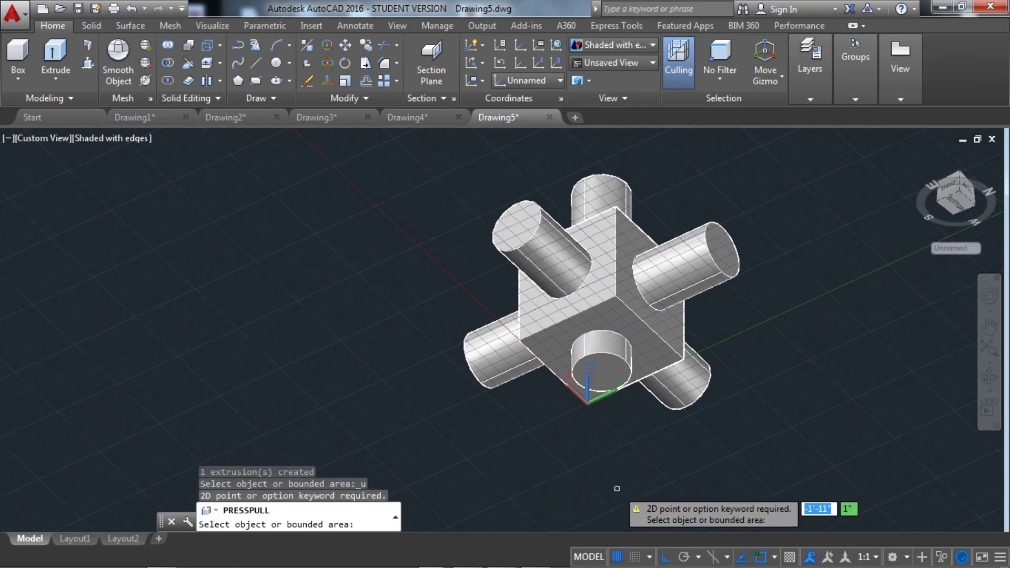
key("Escape")
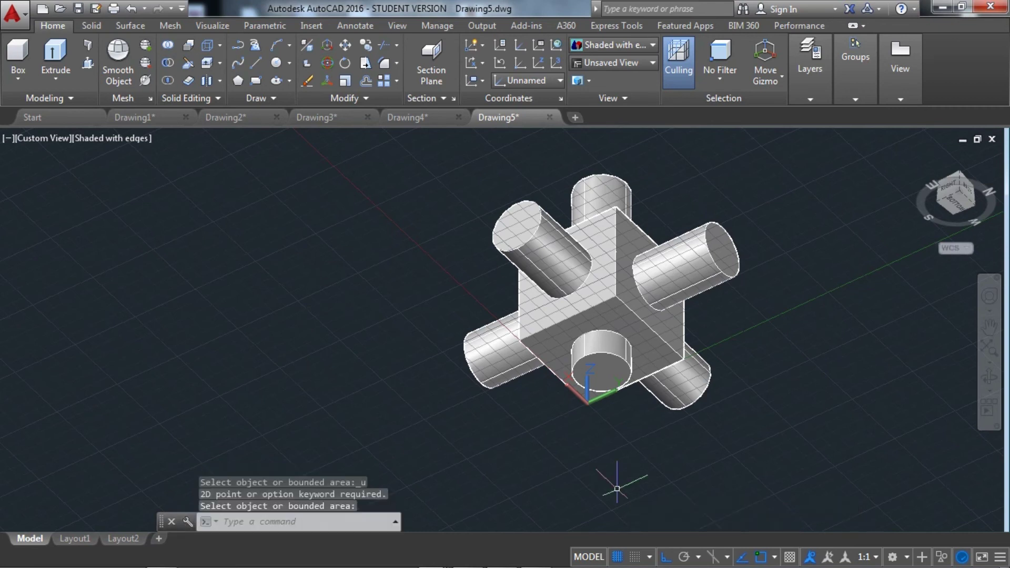
key("ctrl+z")
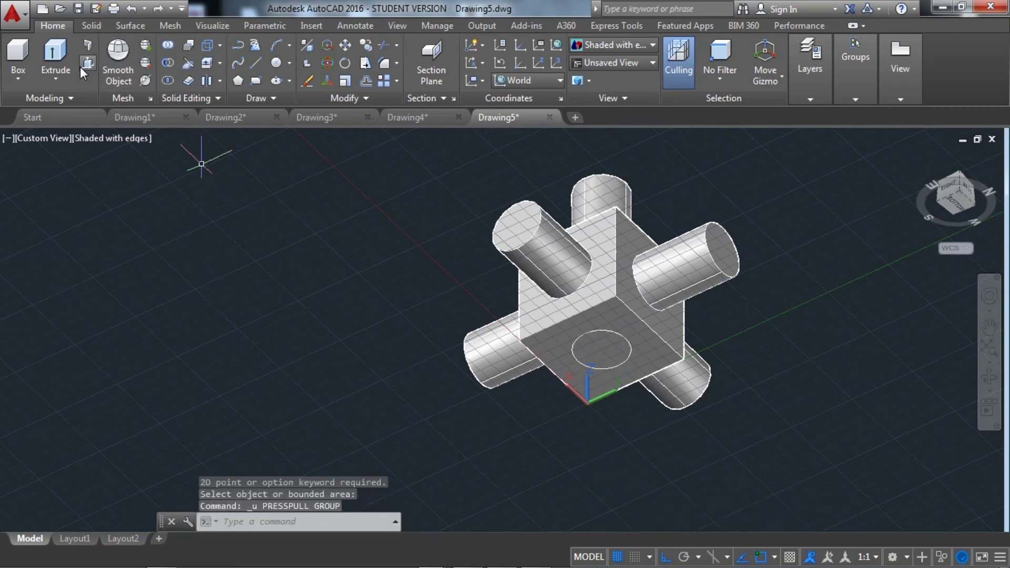
Press-pull the underside circle again 3 units into the sixth peg
key("ctrl+shift+e")
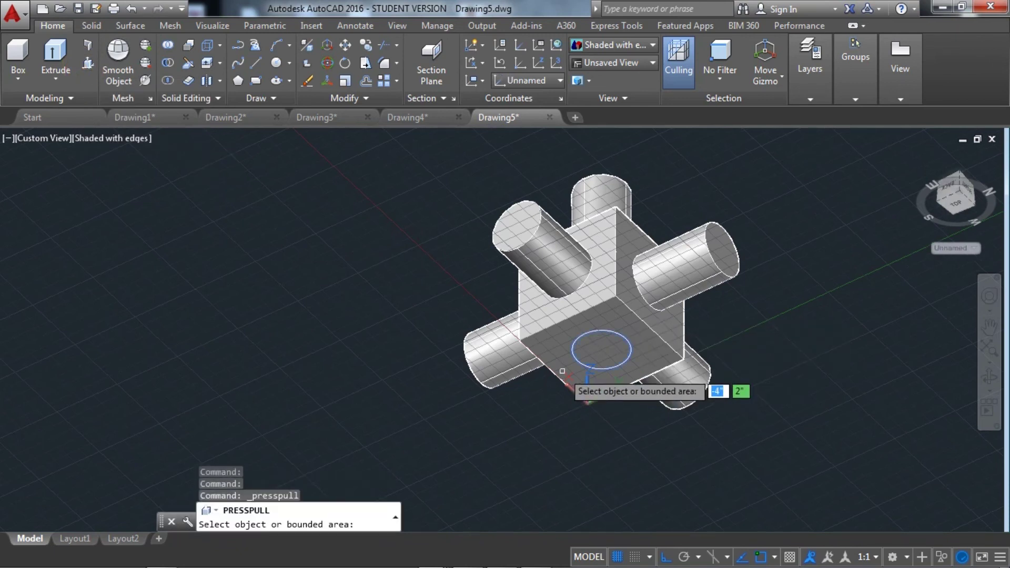
left_click(600, 347)
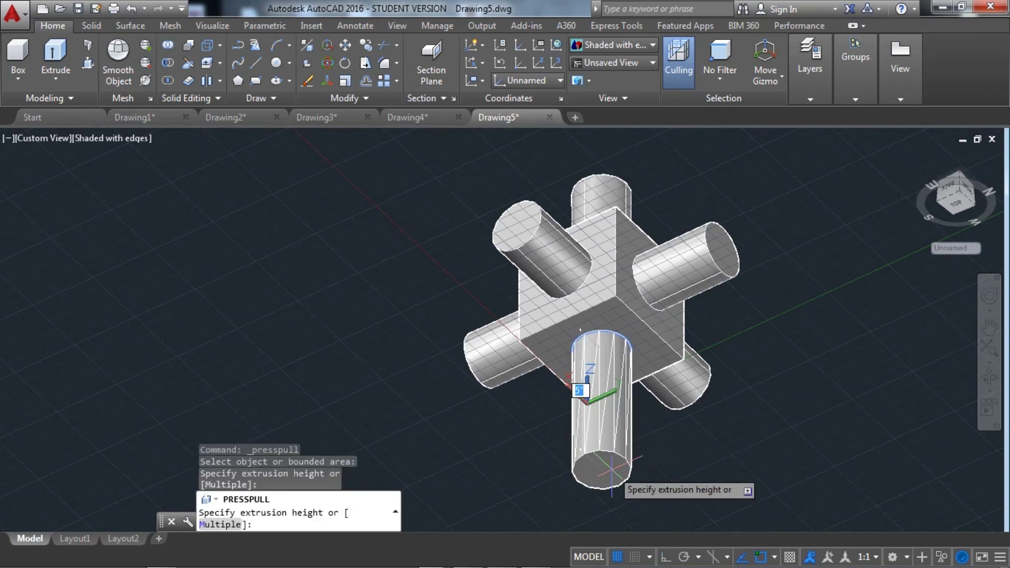
type("3")
key("Return")
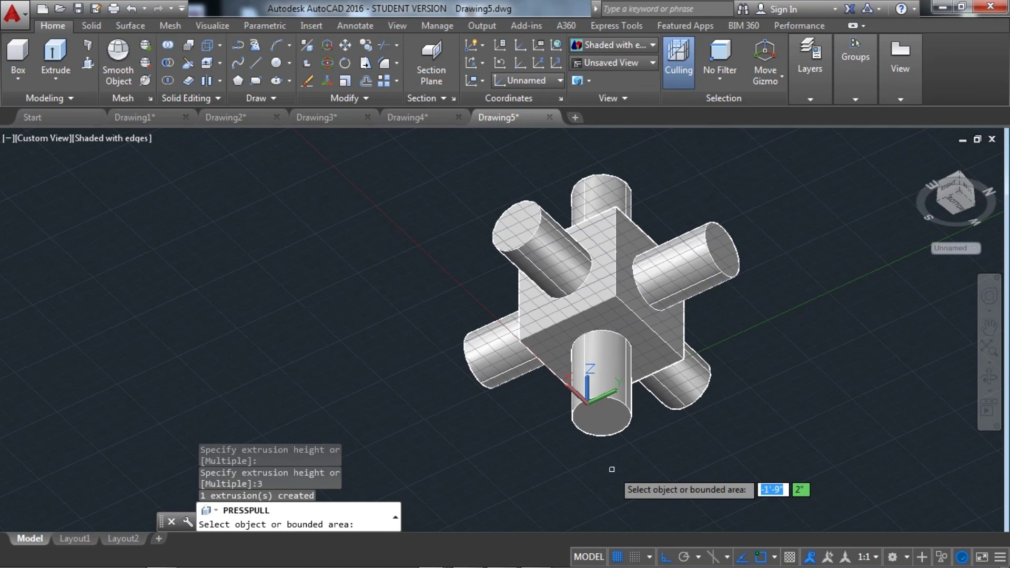
key("Return")
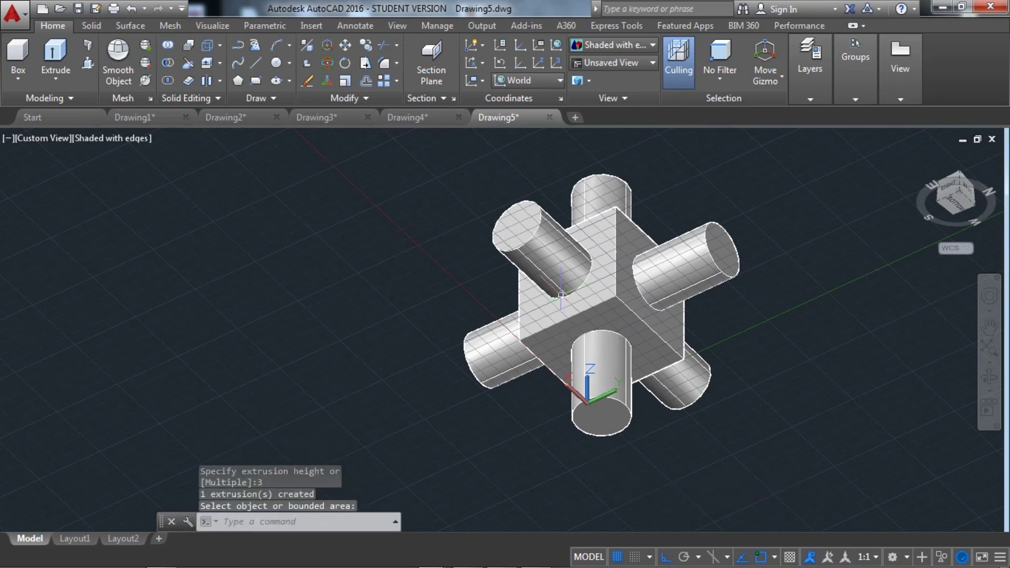
Select the six-peg cube solid, show its properties with PR, and open its Color list
left_click(722, 252)
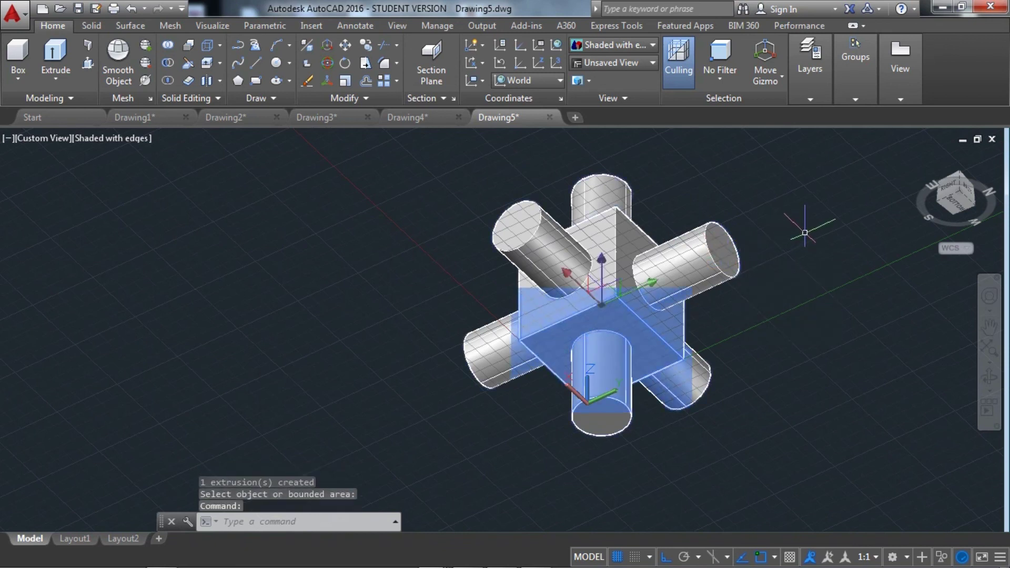
type("p")
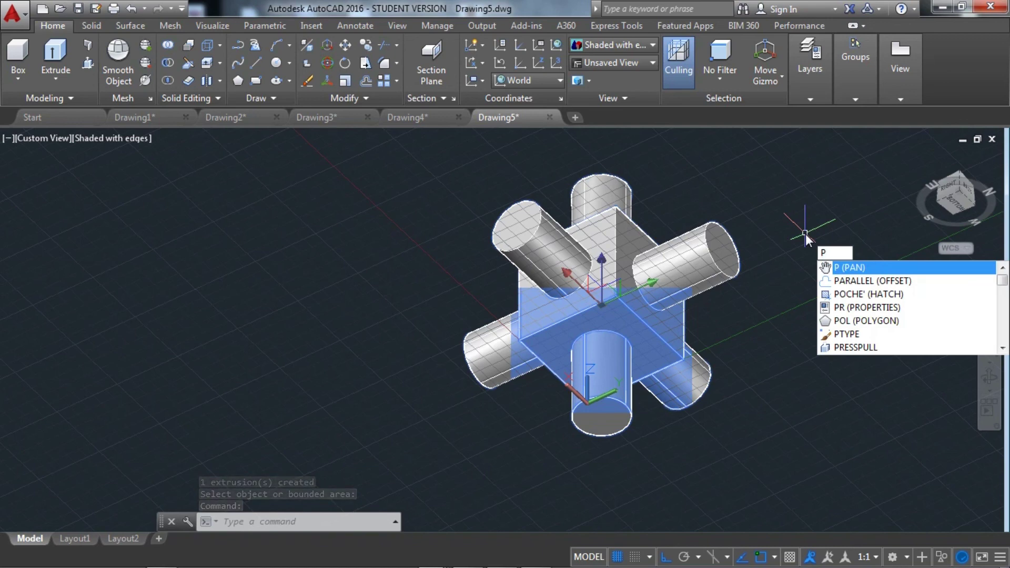
type("r")
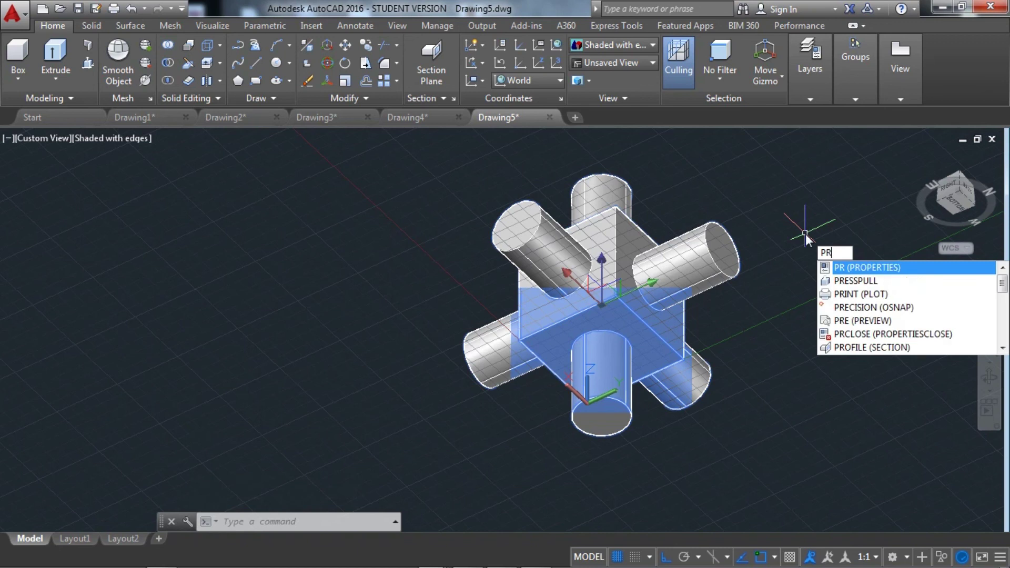
key("Return")
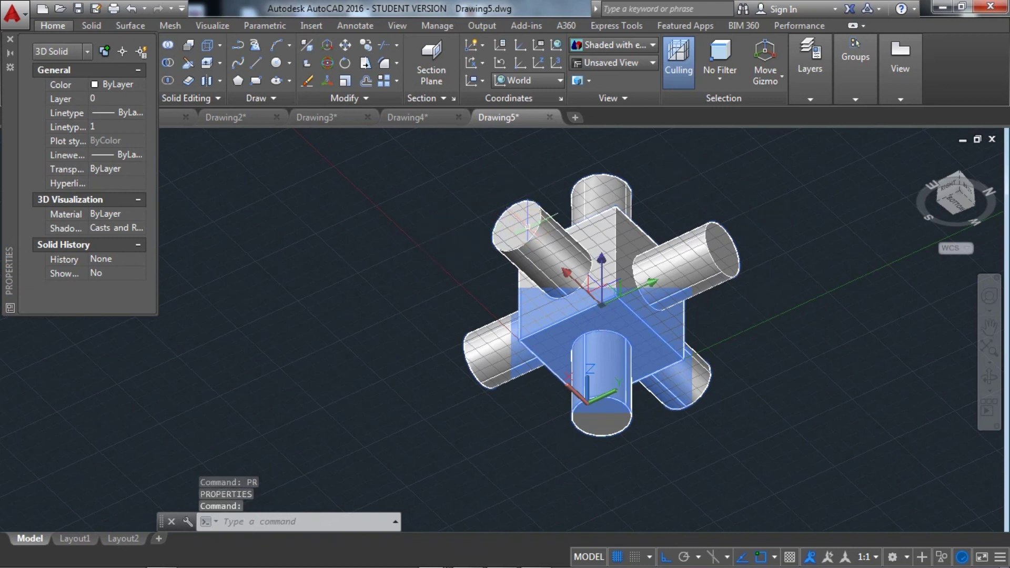
left_click(550, 240)
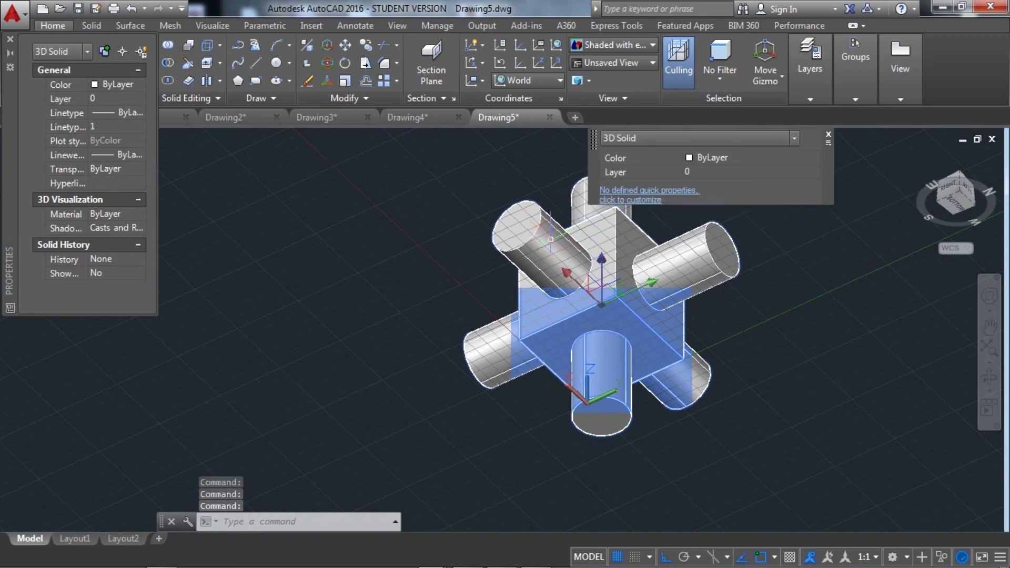
left_click(714, 158)
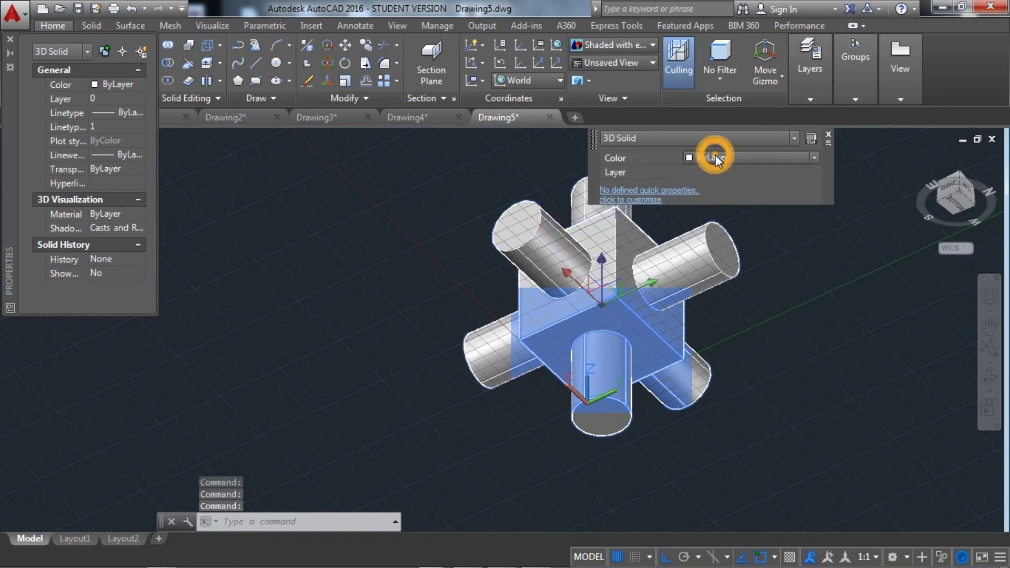